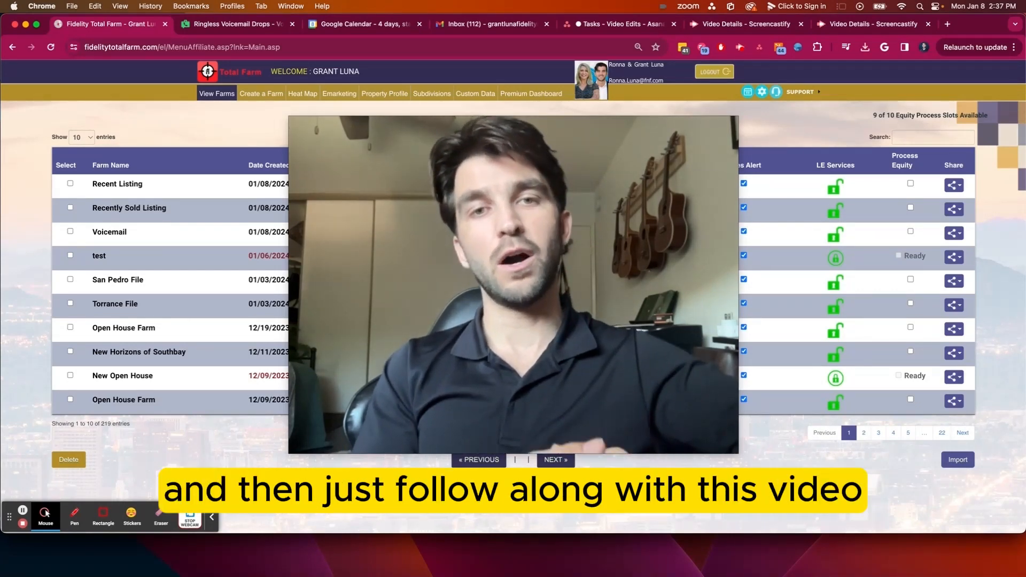
{"action": "mouse_move", "coordinate": [378, 164]}
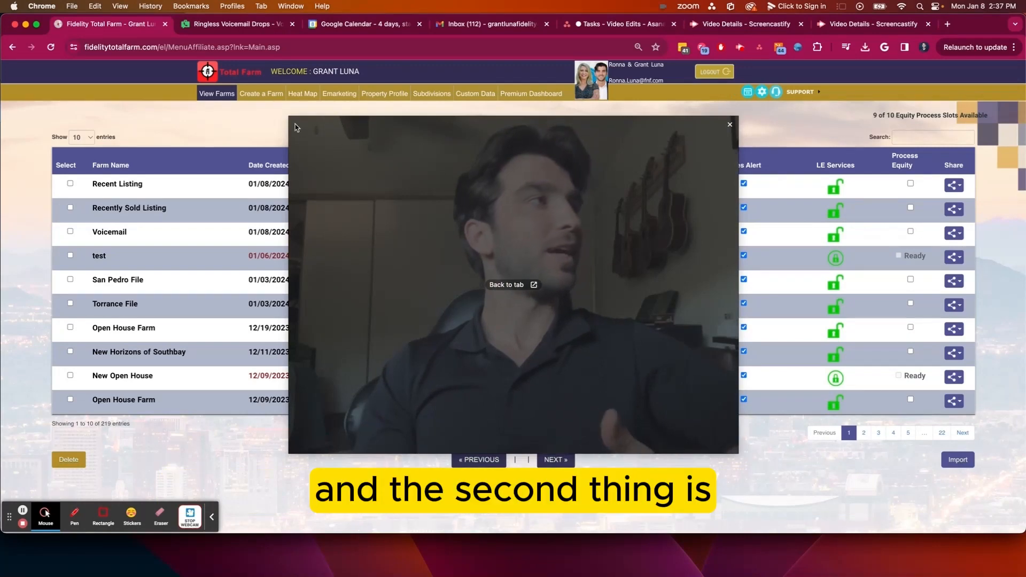
{"action": "left_click_drag", "start_coordinate": [290, 119], "coordinate": [556, 316]}
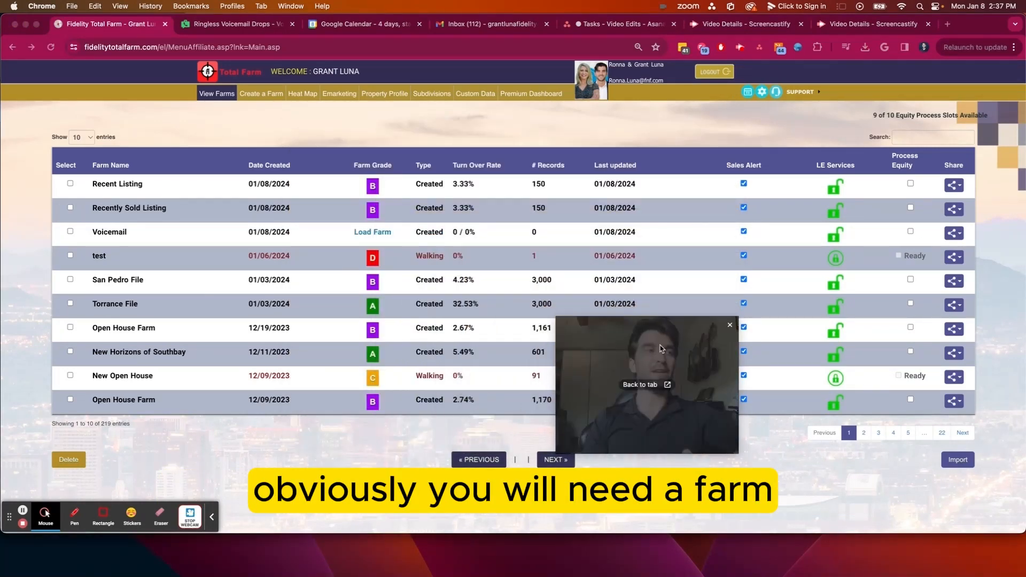
{"action": "left_click_drag", "start_coordinate": [686, 348], "coordinate": [935, 417]}
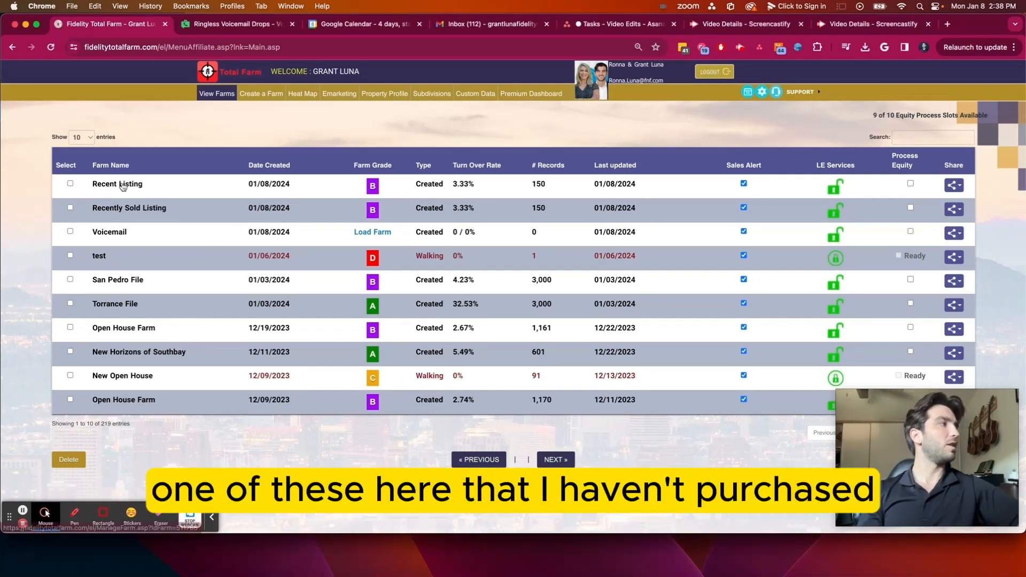
Open the Recent Listing farm to show its complete farm records
{"action": "left_click", "coordinate": [113, 185]}
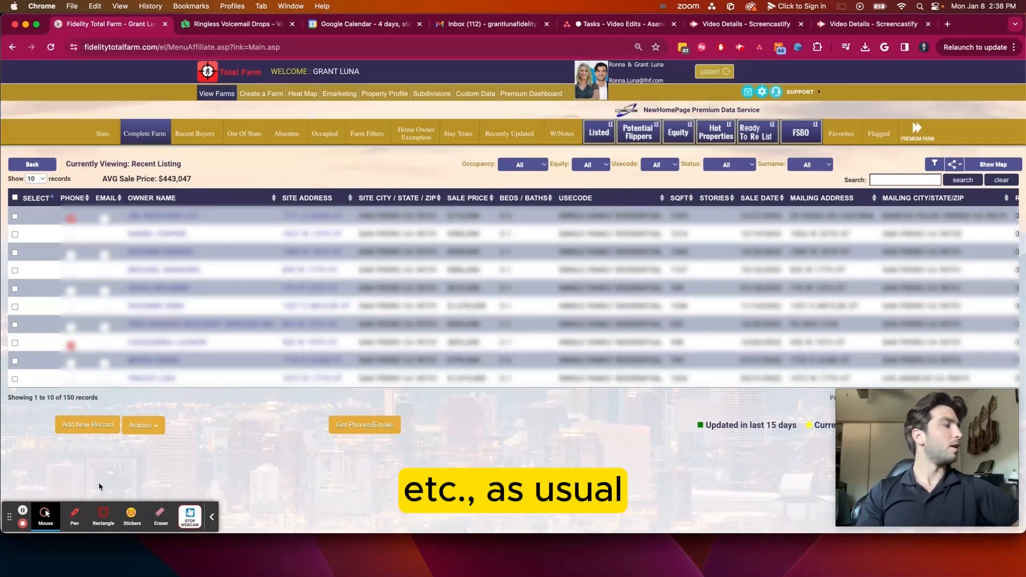
{"action": "left_click", "coordinate": [45, 516]}
{"action": "left_click", "coordinate": [102, 516]}
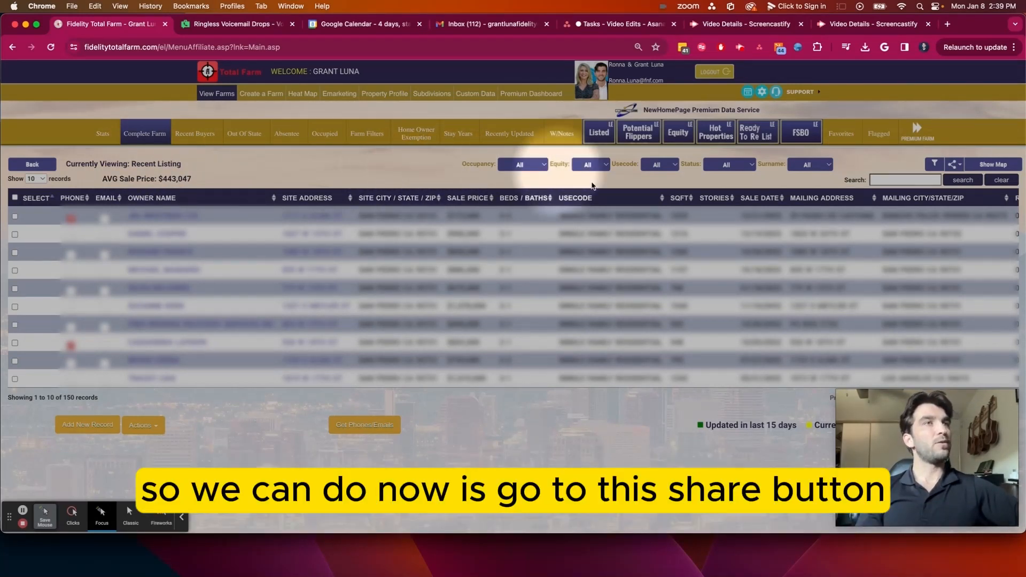
Review the Ringless Voicemail requirements for the Recent Listing farm, and check the farm's record count
{"action": "left_click", "coordinate": [960, 165]}
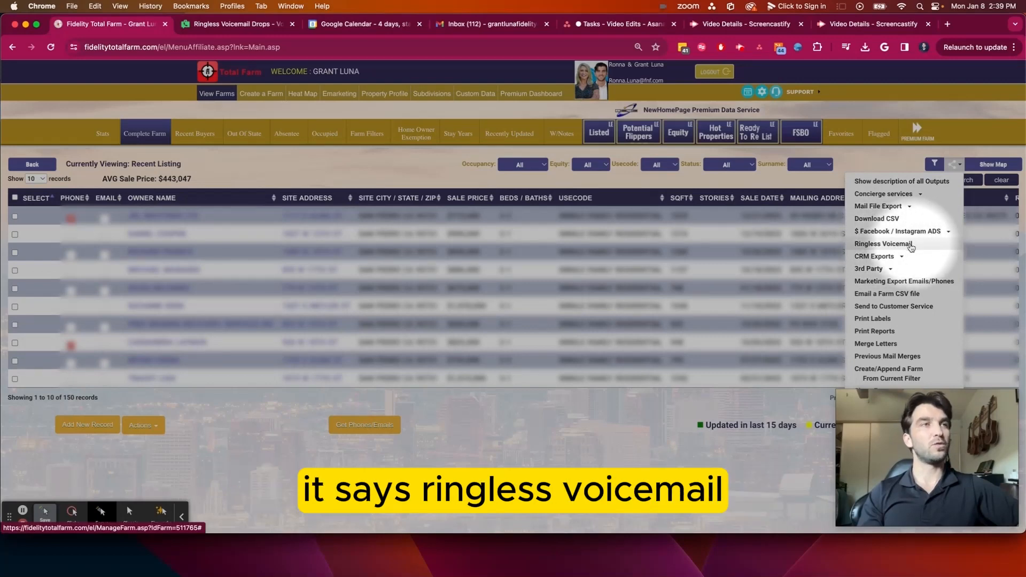
{"action": "left_click", "coordinate": [883, 244]}
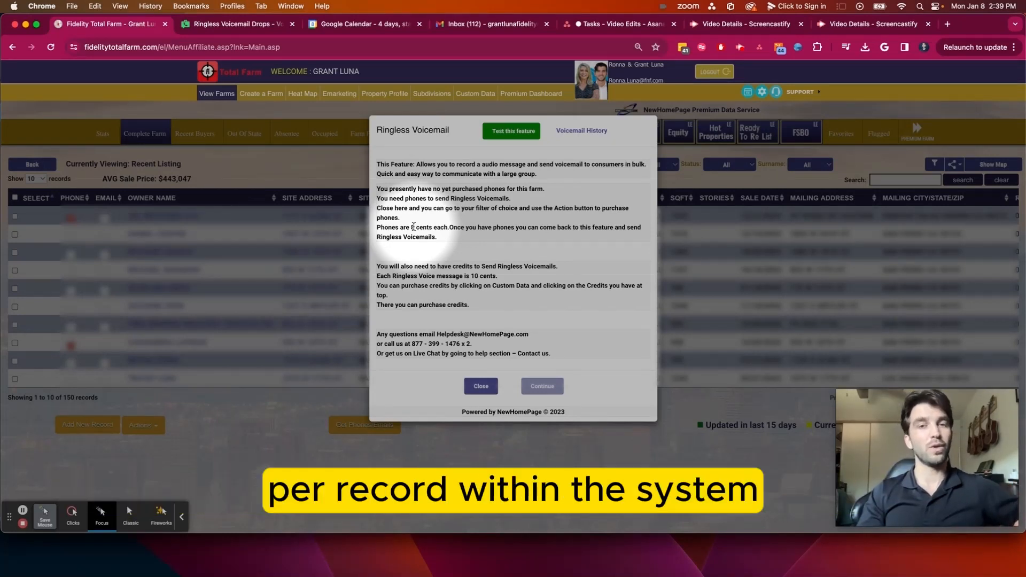
{"action": "left_click", "coordinate": [484, 386]}
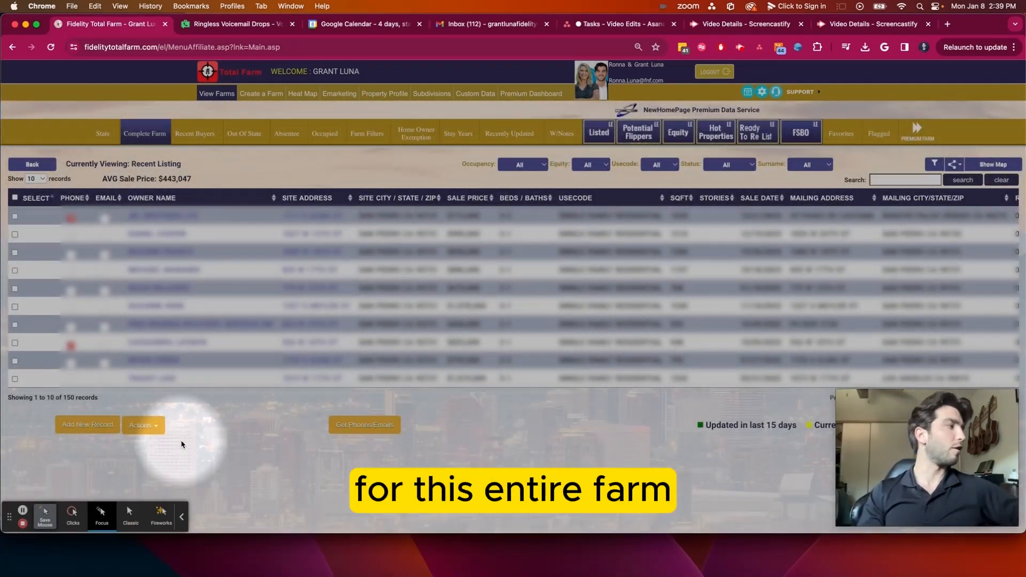
{"action": "triple_click", "coordinate": [69, 397]}
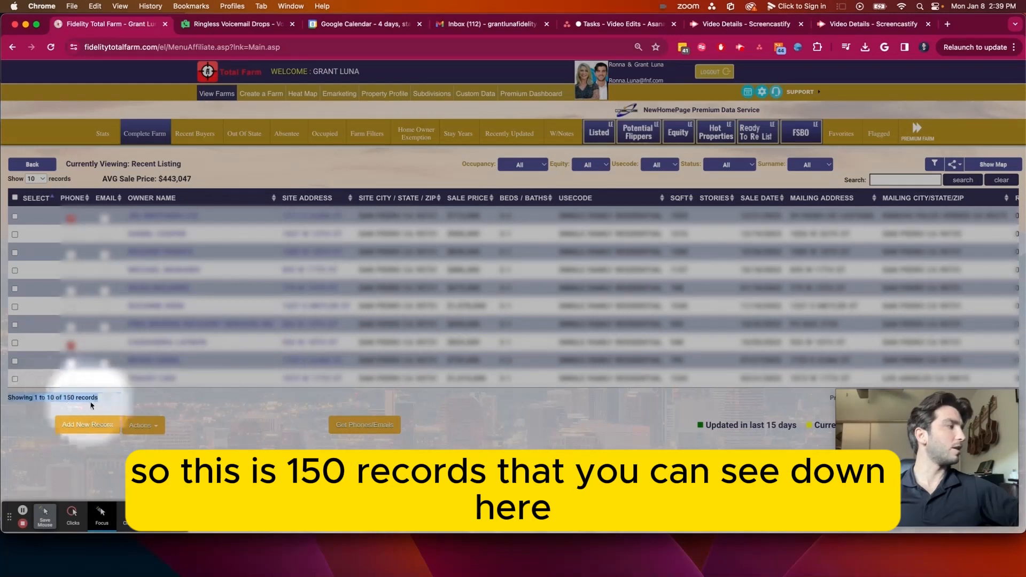
{"action": "left_click", "coordinate": [68, 398]}
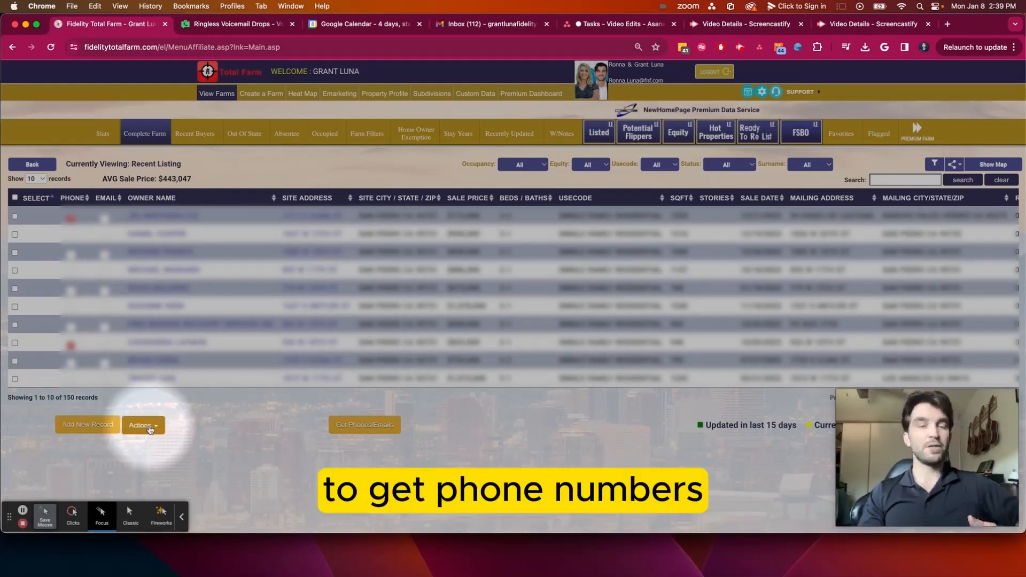
Request a reverse phone lookup by mail address for all records of the farm and continue to the order review
{"action": "left_click", "coordinate": [139, 427]}
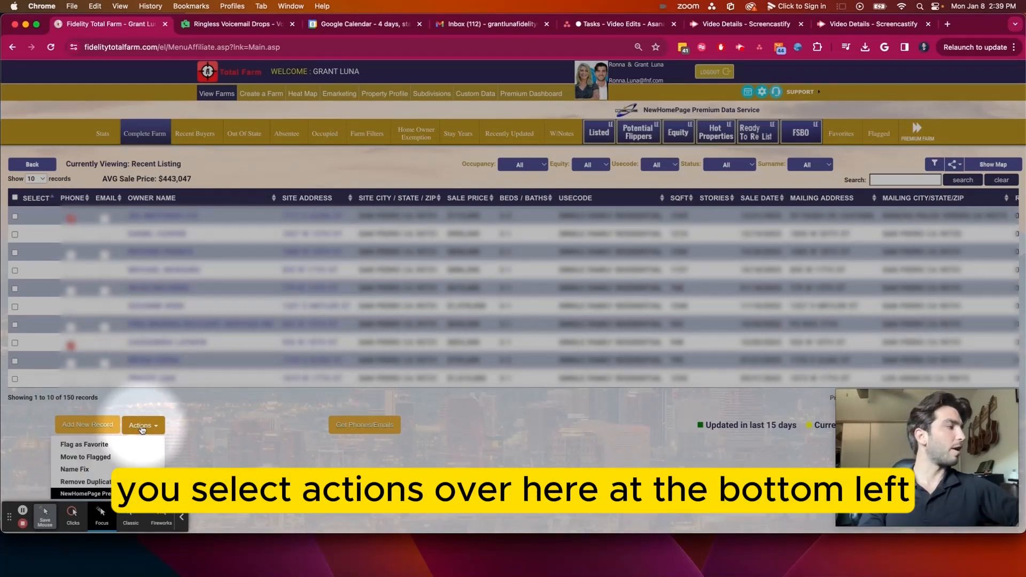
{"action": "left_click_drag", "start_coordinate": [9, 517], "coordinate": [386, 491]}
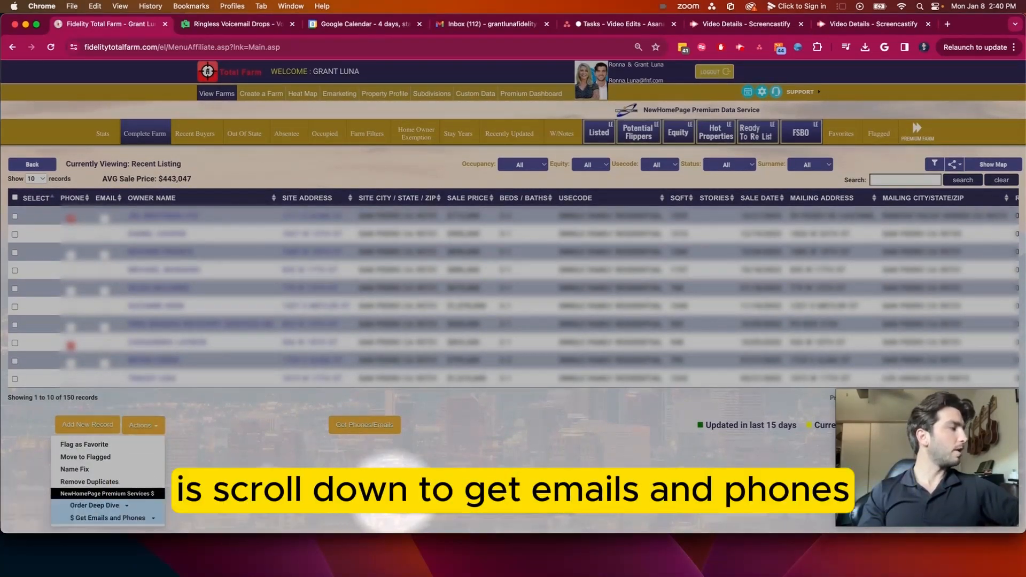
{"action": "left_click", "coordinate": [122, 519]}
{"action": "scroll", "coordinate": [123, 518], "scroll_direction": "down", "scroll_amount": 1}
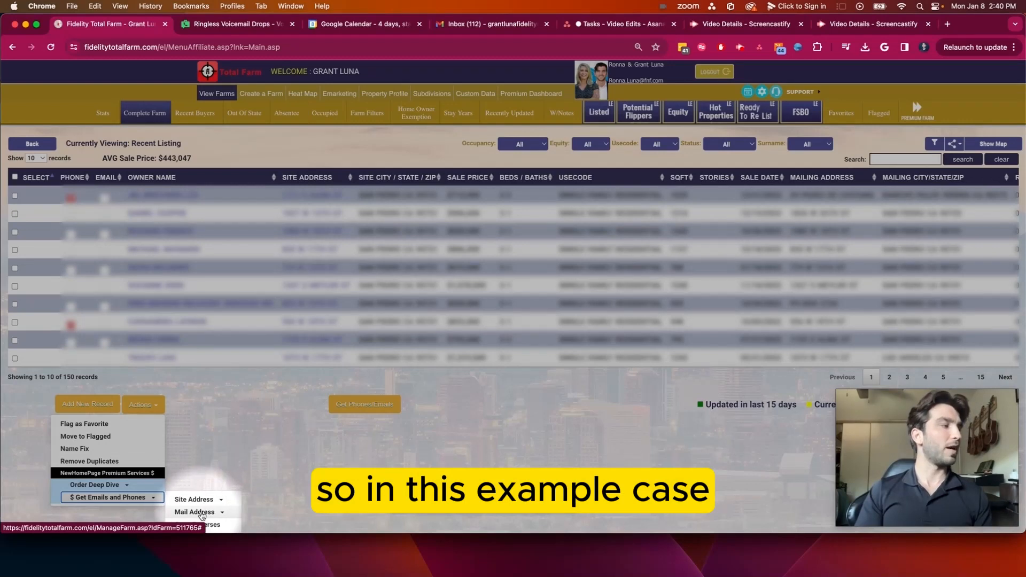
{"action": "mouse_move", "coordinate": [202, 514]}
{"action": "scroll", "coordinate": [202, 514], "scroll_direction": "down", "scroll_amount": 1}
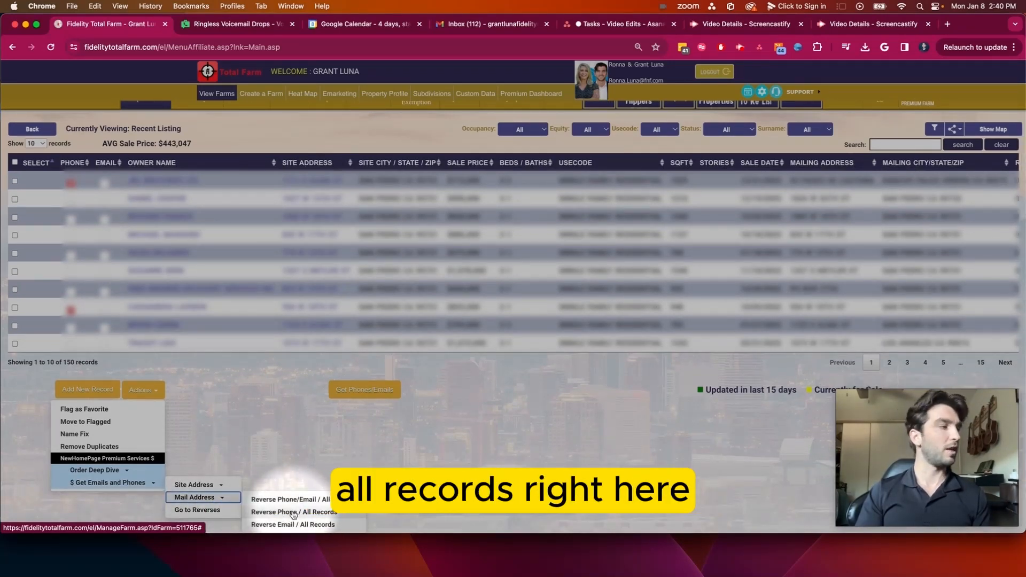
{"action": "left_click", "coordinate": [297, 514]}
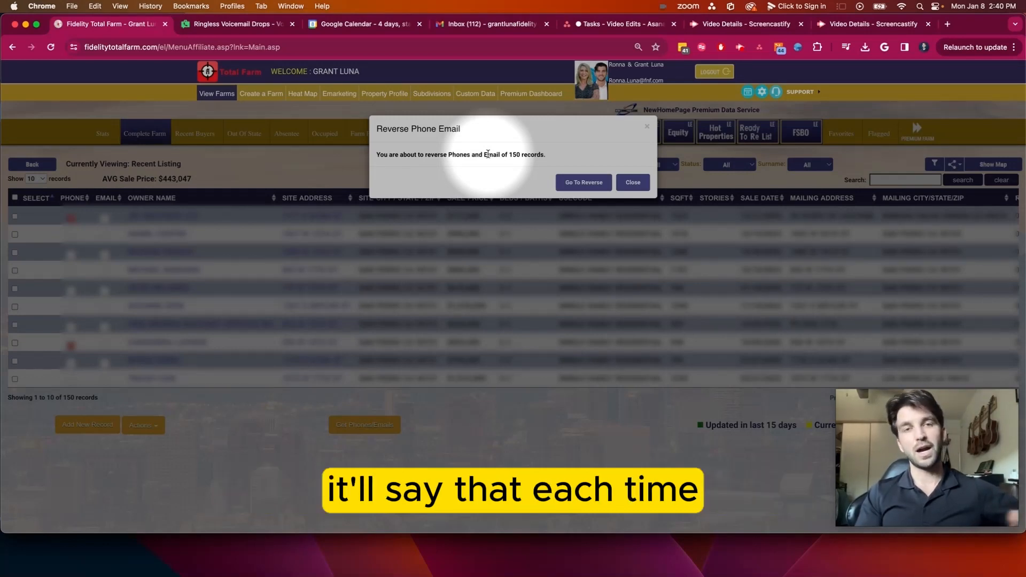
{"action": "left_click", "coordinate": [587, 183]}
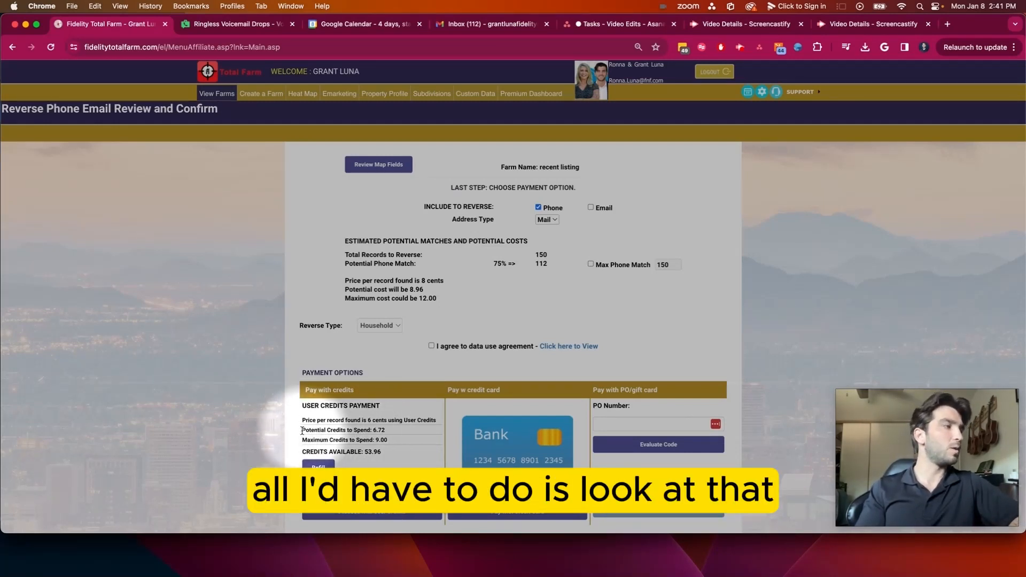
Check the potential credits to spend on the reverse phone order and accept the data use agreement
{"action": "left_click_drag", "start_coordinate": [302, 433], "coordinate": [387, 434]}
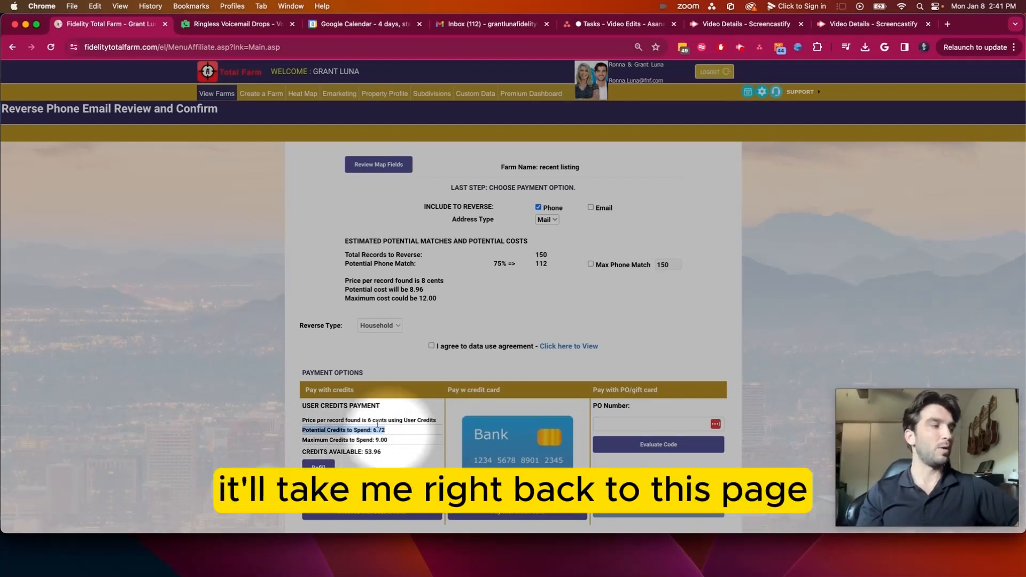
{"action": "left_click", "coordinate": [431, 346]}
{"action": "scroll", "coordinate": [460, 385], "scroll_direction": "down", "scroll_amount": 1}
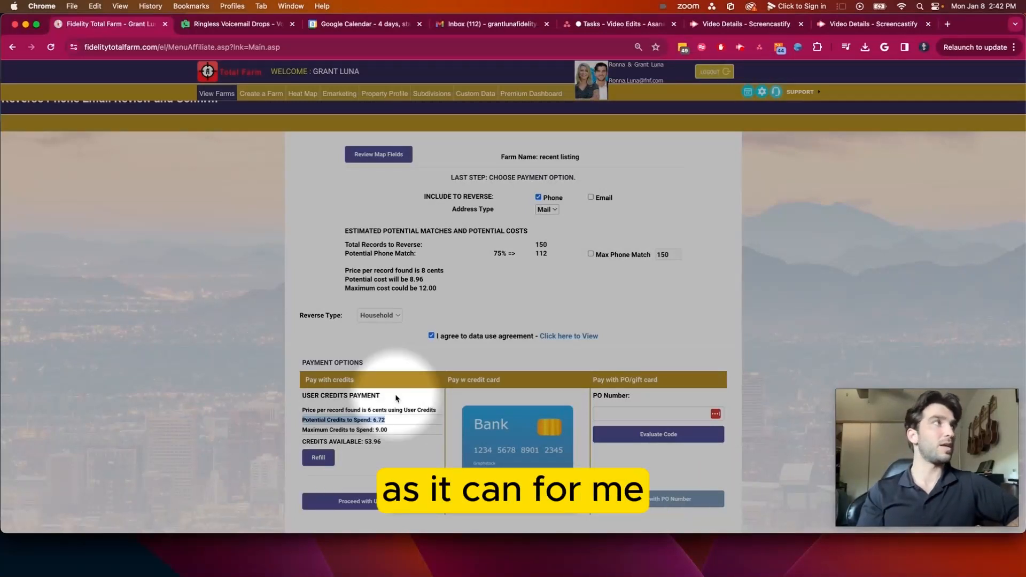
{"action": "scroll", "coordinate": [396, 374], "scroll_direction": "up", "scroll_amount": 1}
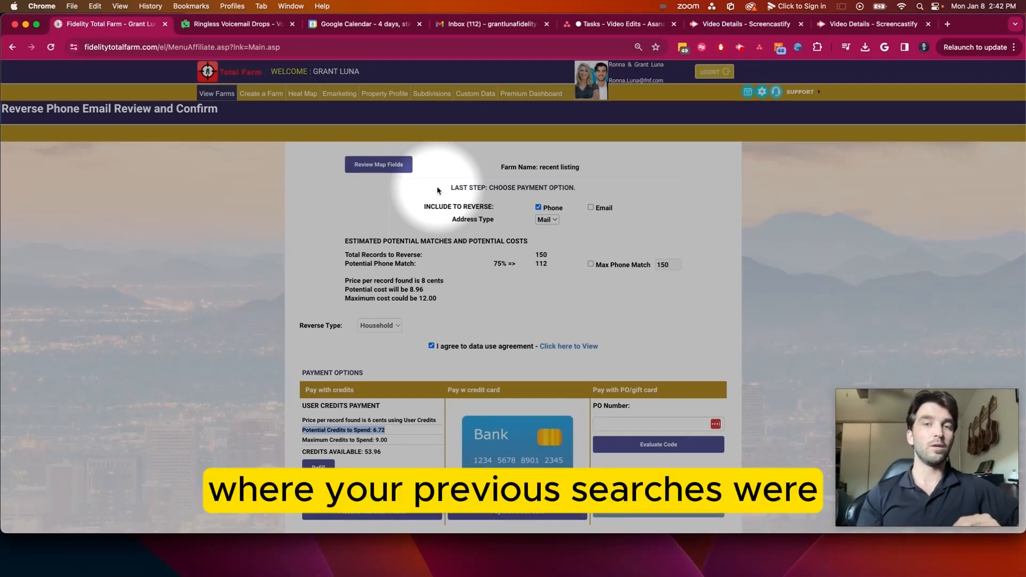
Look up the previous phone and email reverses in the custom data section
{"action": "left_click", "coordinate": [473, 95]}
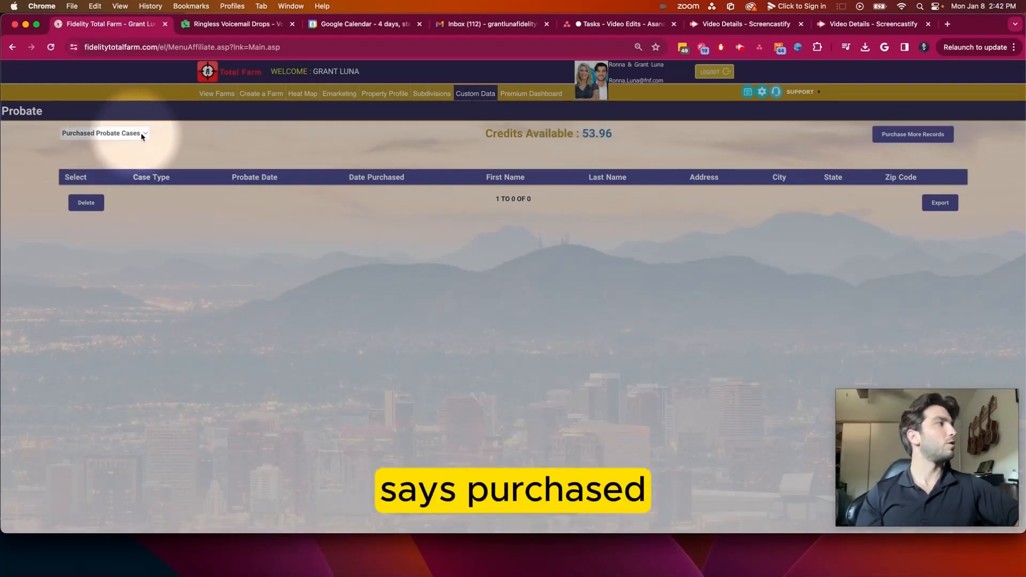
{"action": "left_click", "coordinate": [118, 135]}
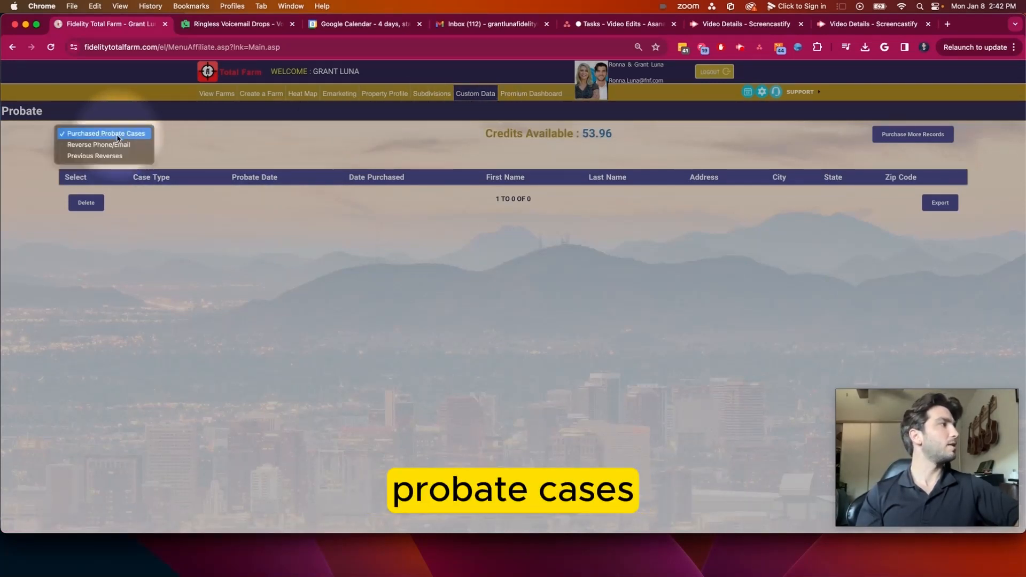
{"action": "left_click", "coordinate": [97, 156]}
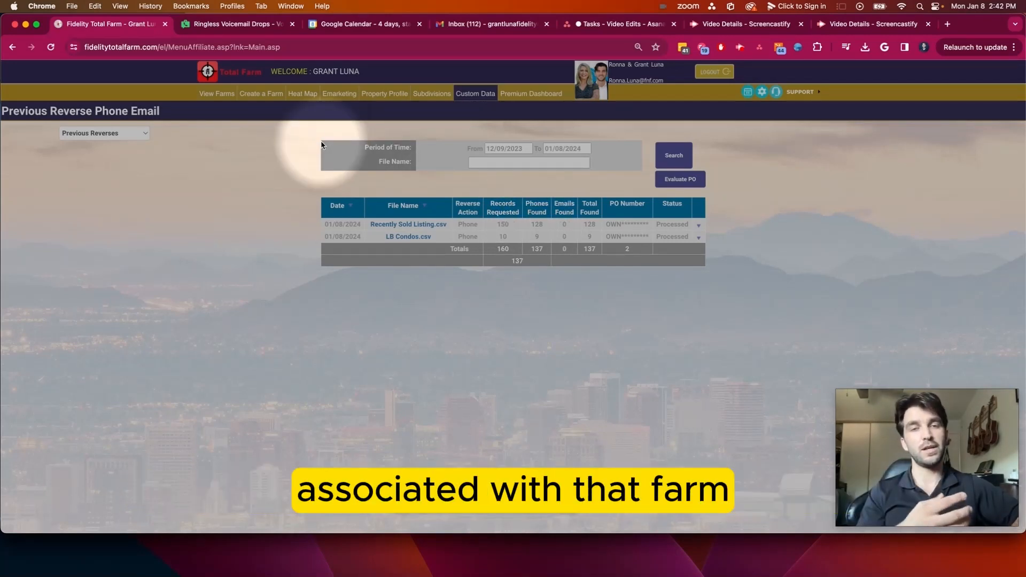
Open the Recently Sold Listing farm and start a Ringless Voicemail session for its records
{"action": "left_click", "coordinate": [214, 95]}
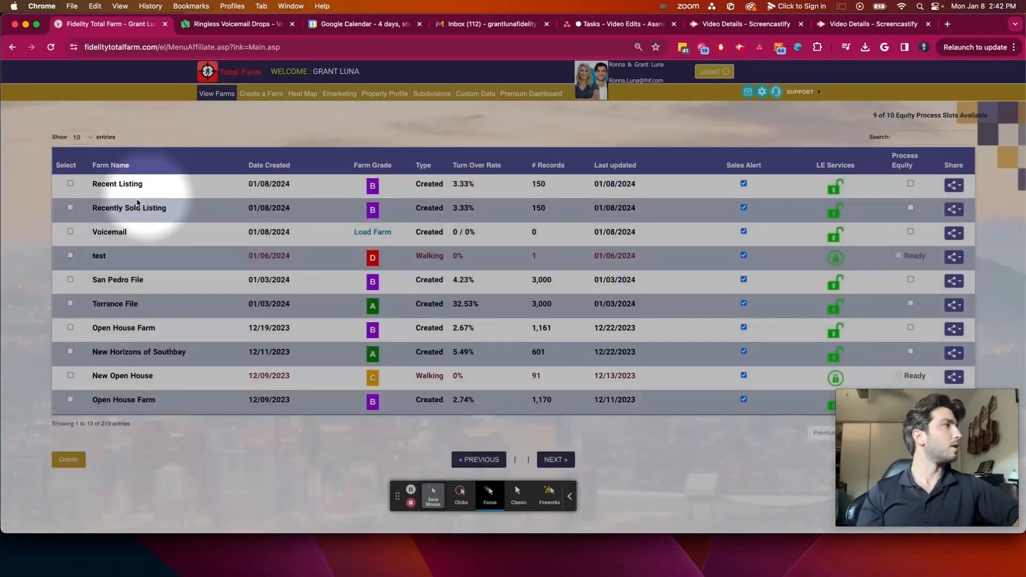
{"action": "left_click", "coordinate": [123, 210]}
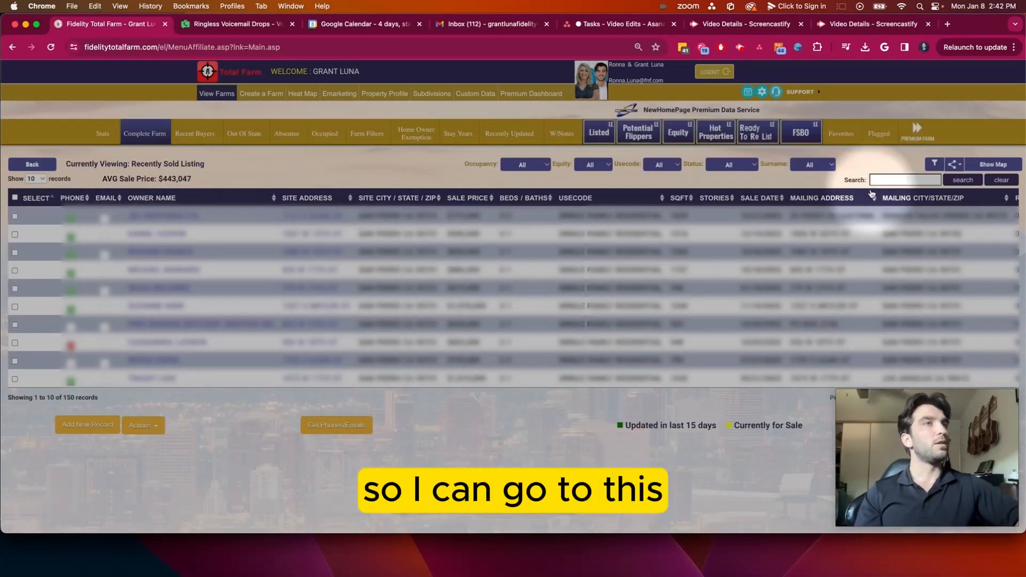
{"action": "left_click", "coordinate": [957, 165]}
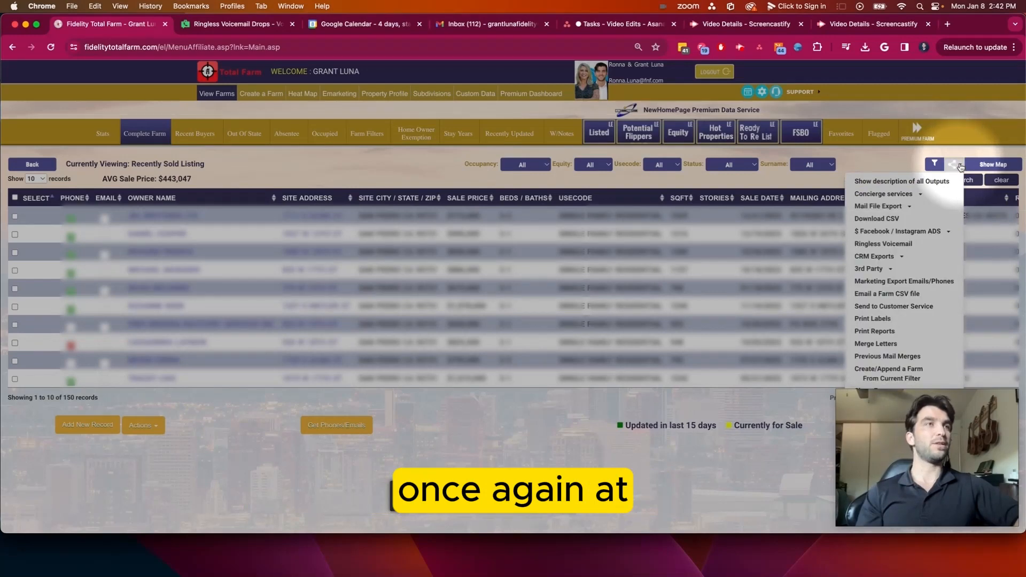
{"action": "left_click", "coordinate": [888, 244]}
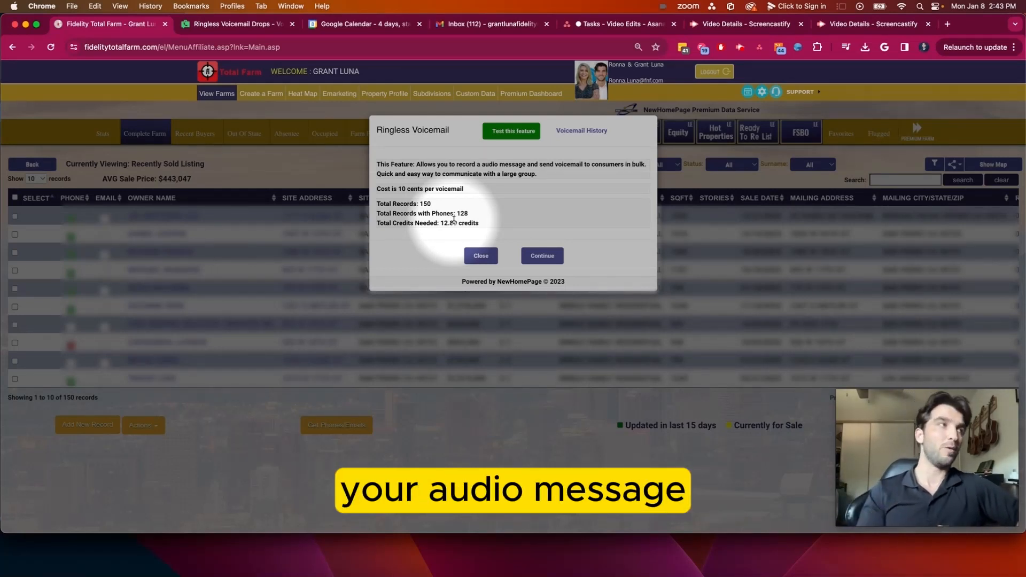
{"action": "left_click", "coordinate": [540, 257]}
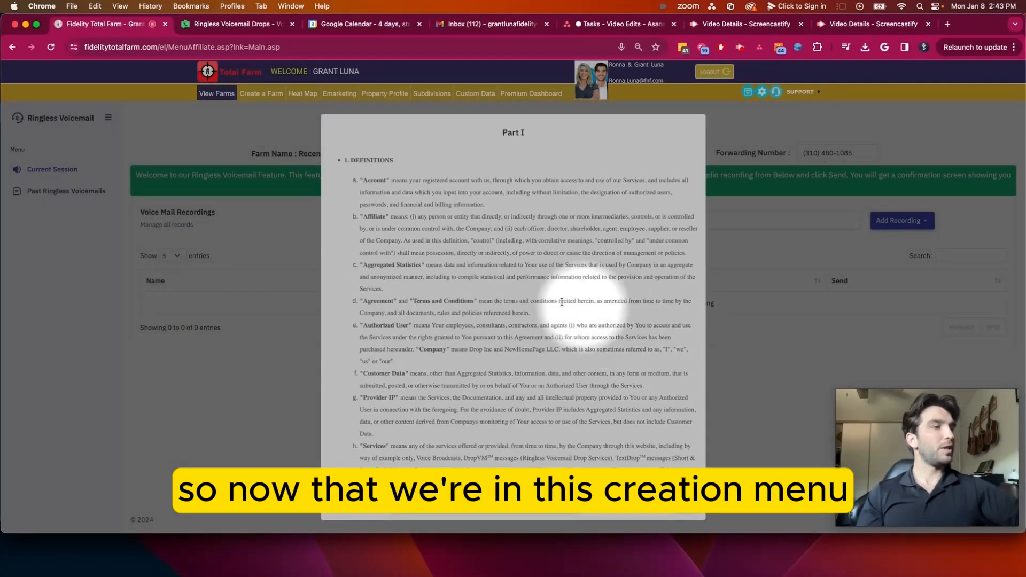
Read through Part I of the Ringless Voicemail terms, agree to it, and continue to Part II
{"action": "scroll", "coordinate": [562, 302], "scroll_direction": "down", "scroll_amount": 2}
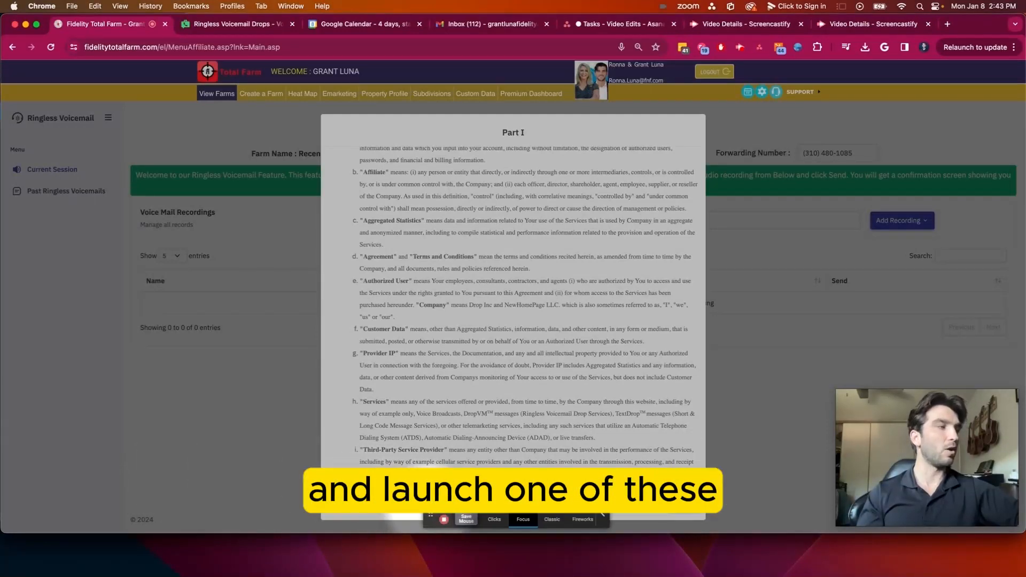
{"action": "left_click_drag", "start_coordinate": [433, 518], "coordinate": [767, 531]}
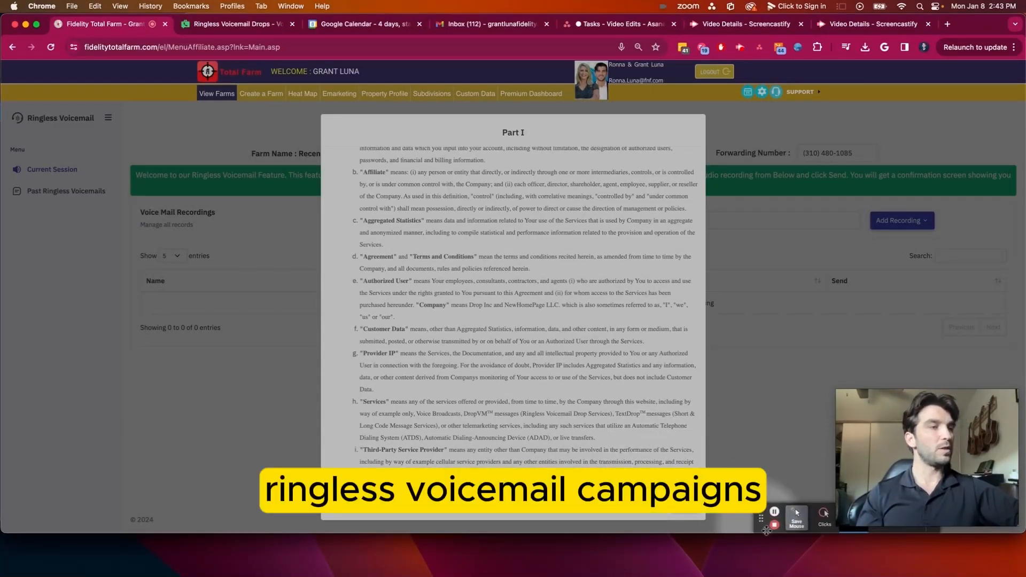
{"action": "scroll", "coordinate": [548, 320], "scroll_direction": "up", "scroll_amount": 3}
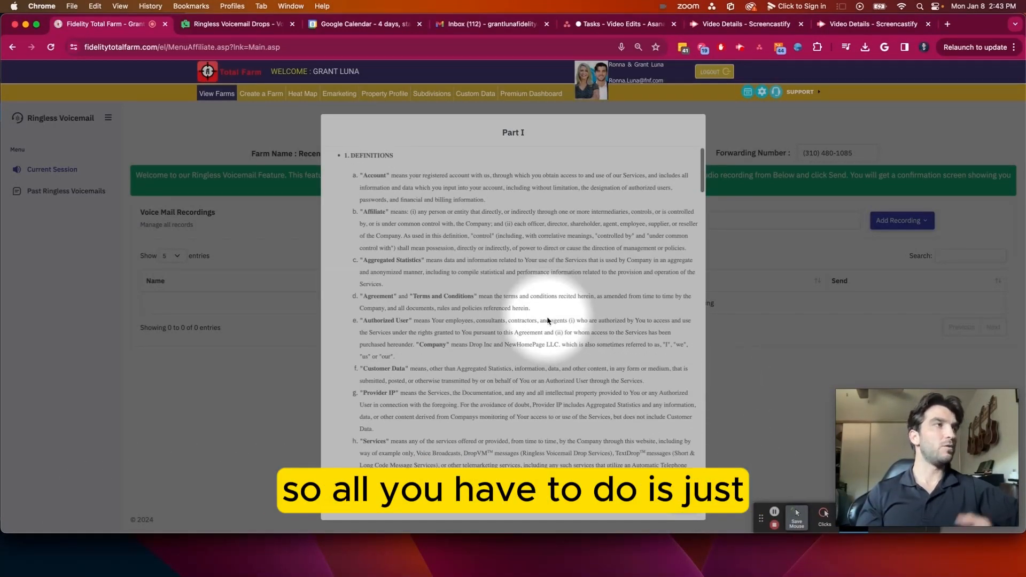
{"action": "scroll", "coordinate": [547, 317], "scroll_direction": "down", "scroll_amount": 15}
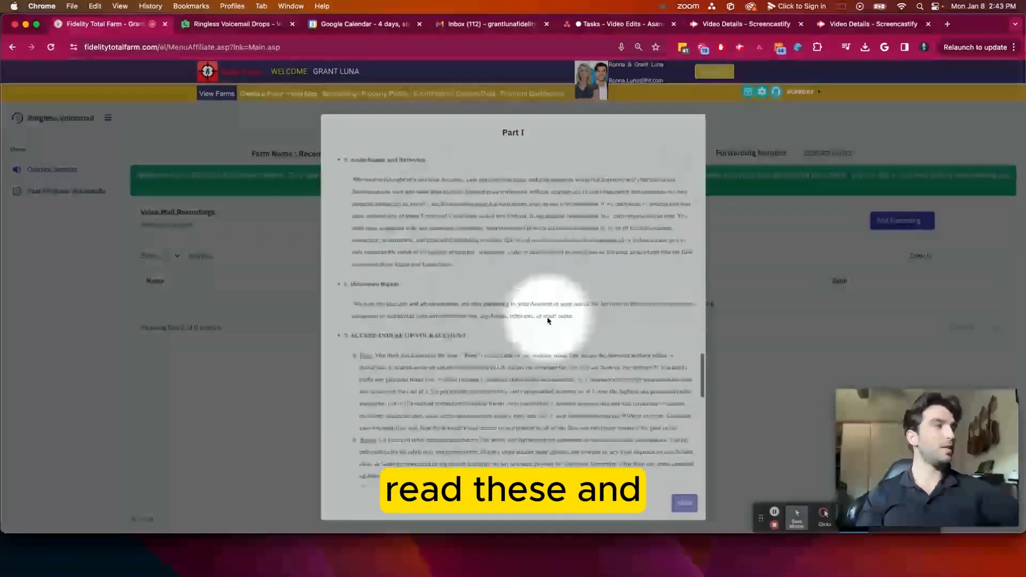
{"action": "left_click", "coordinate": [340, 472]}
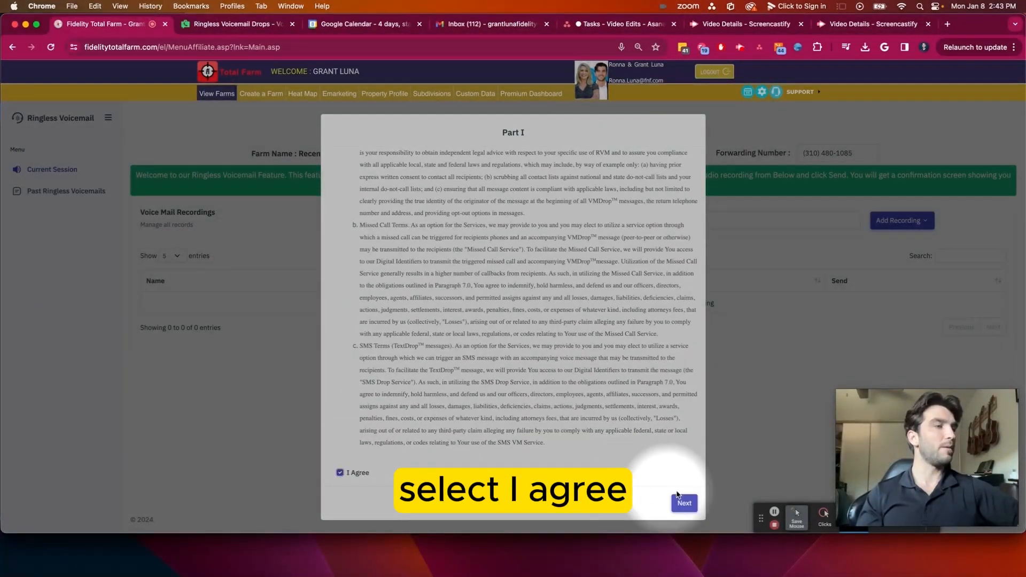
{"action": "left_click", "coordinate": [681, 502]}
Agree to Part II of the terms and continue to Part III
{"action": "scroll", "coordinate": [447, 204], "scroll_direction": "down", "scroll_amount": 15}
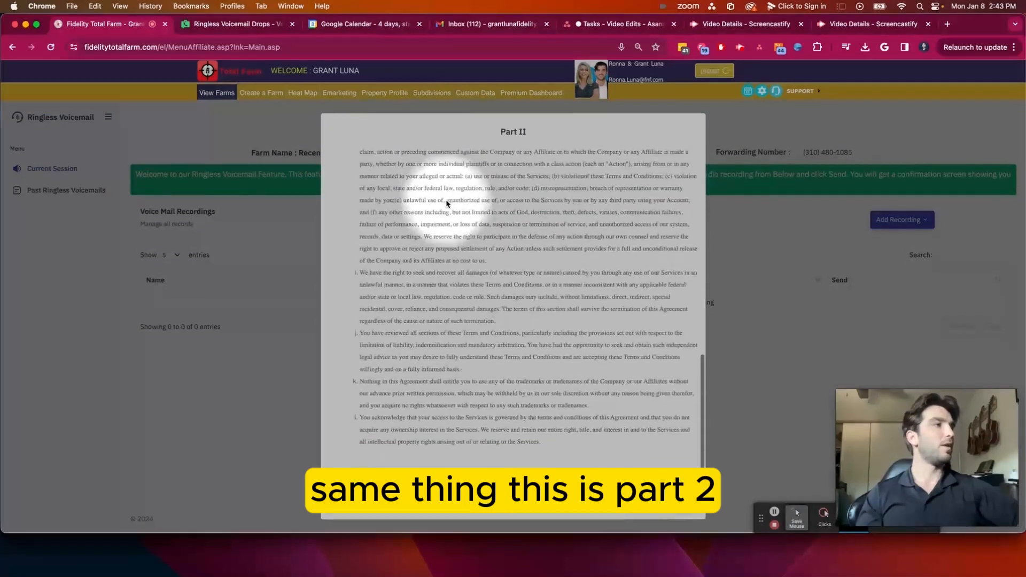
{"action": "left_click", "coordinate": [340, 473]}
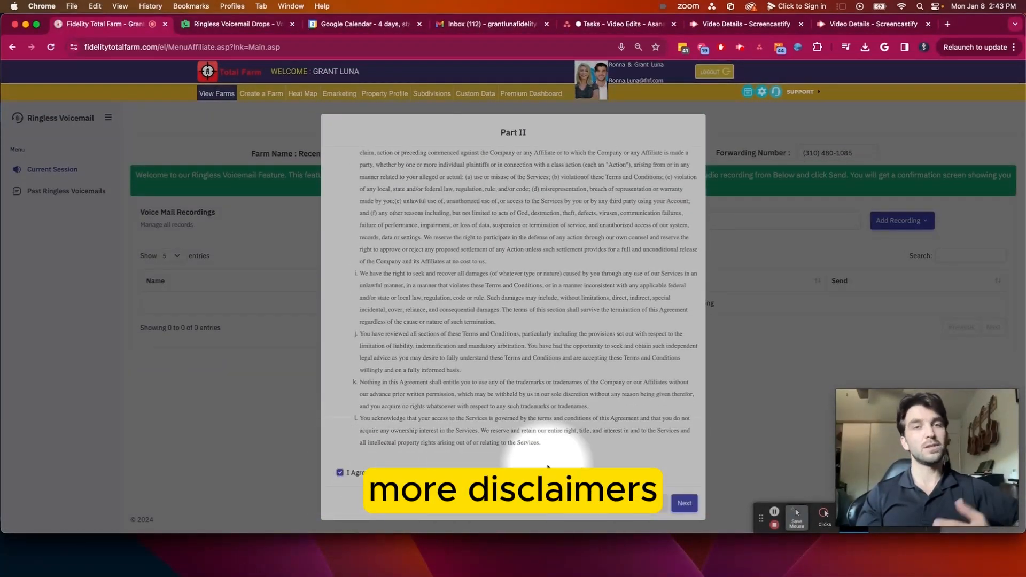
{"action": "left_click", "coordinate": [684, 503]}
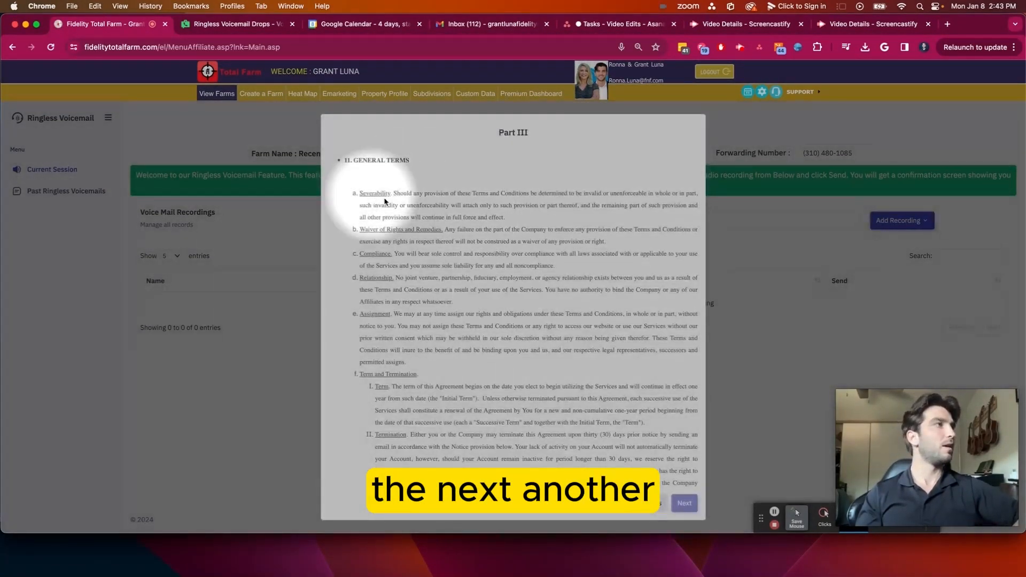
Go through the general terms in Part III, agree to them, and continue to the signature
{"action": "scroll", "coordinate": [412, 209], "scroll_direction": "down", "scroll_amount": 3}
{"action": "scroll", "coordinate": [412, 207], "scroll_direction": "down", "scroll_amount": 15}
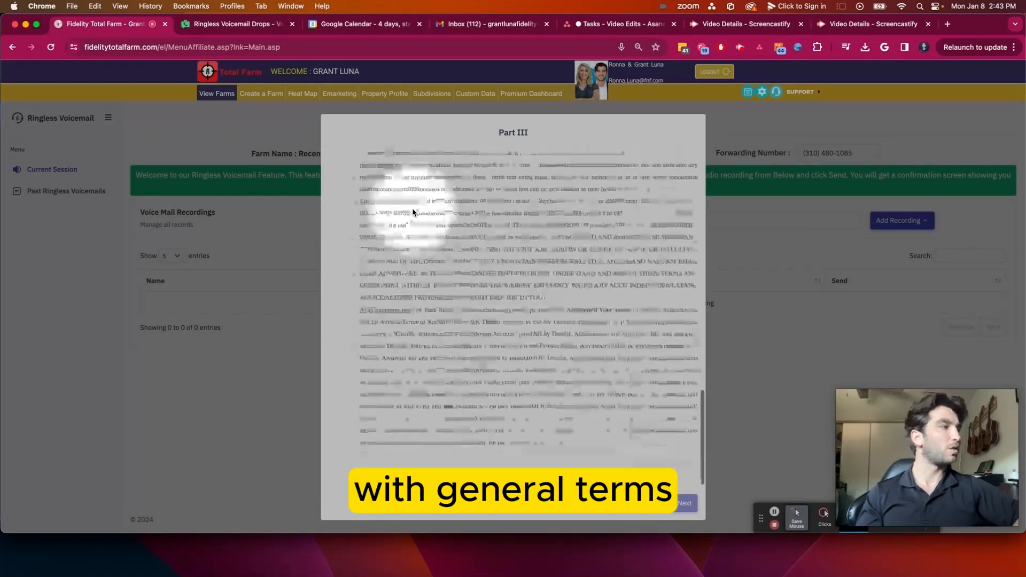
{"action": "left_click", "coordinate": [340, 473]}
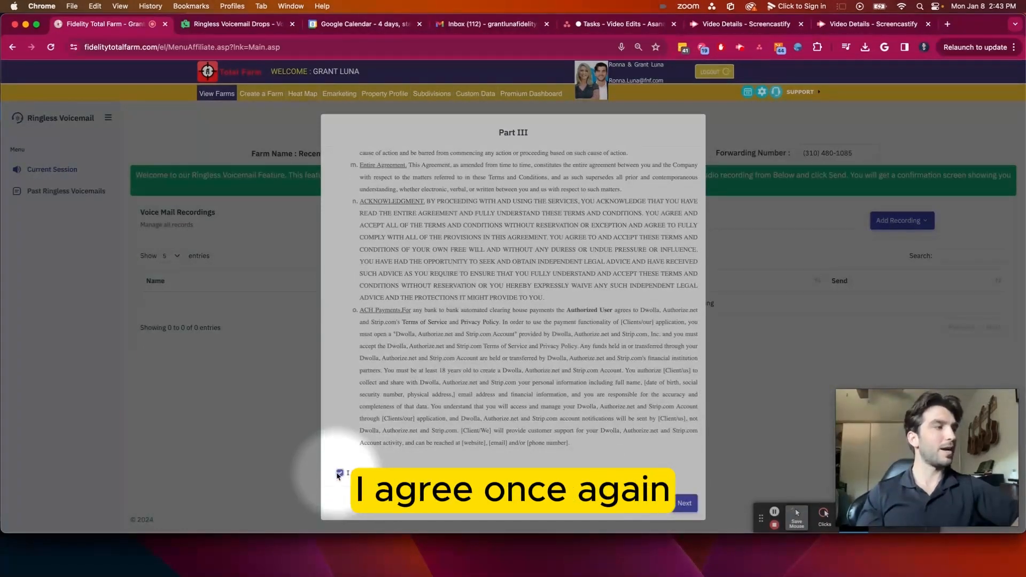
{"action": "left_click", "coordinate": [685, 503]}
Enter I ACCEPT as confirmation, draw the signature, and accept the terms and conditions
{"action": "left_click", "coordinate": [373, 189]}
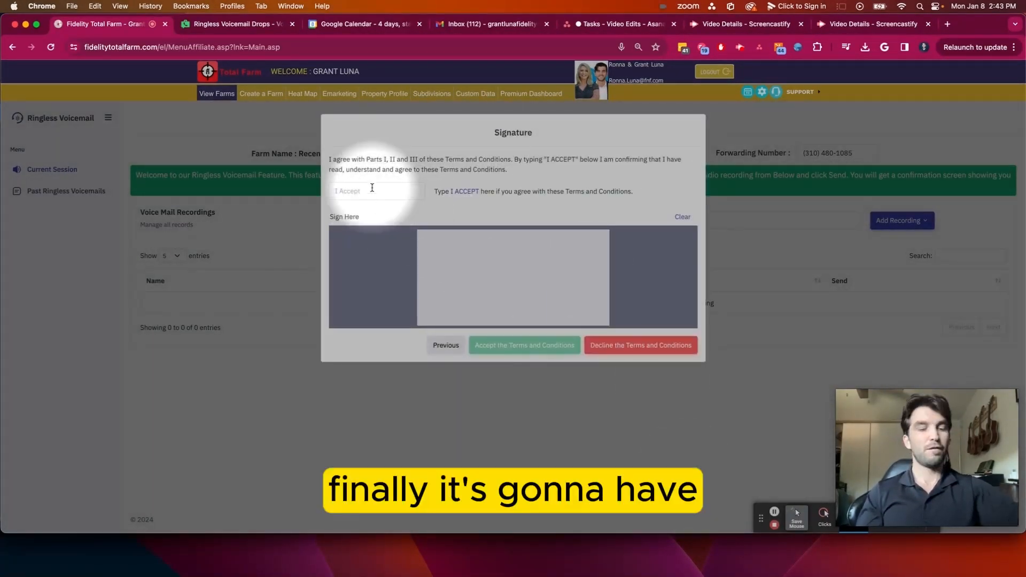
{"action": "type", "text": "I ACCEPT"}
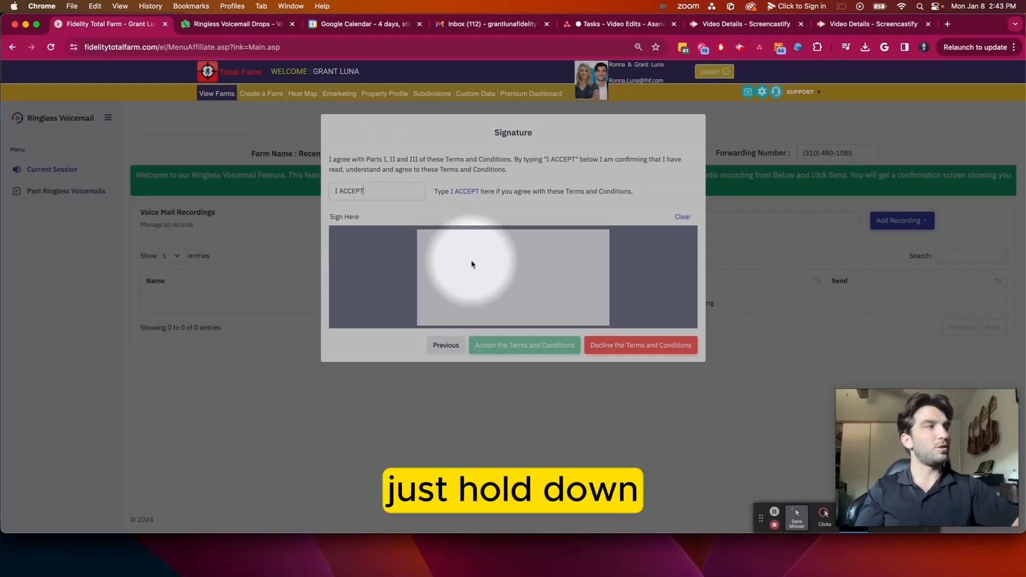
{"action": "left_click_drag", "start_coordinate": [456, 292], "coordinate": [576, 279]}
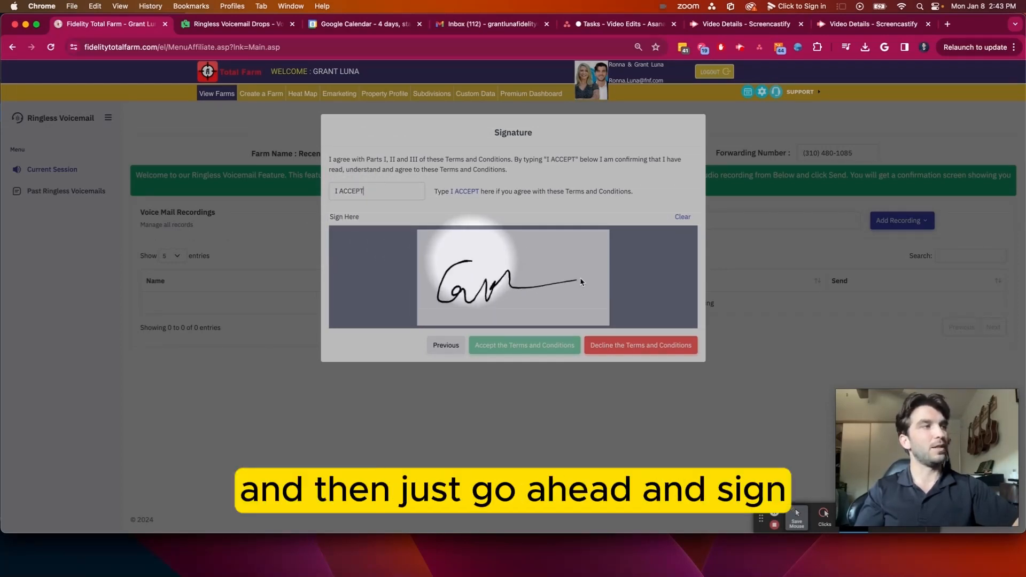
{"action": "left_click", "coordinate": [521, 345]}
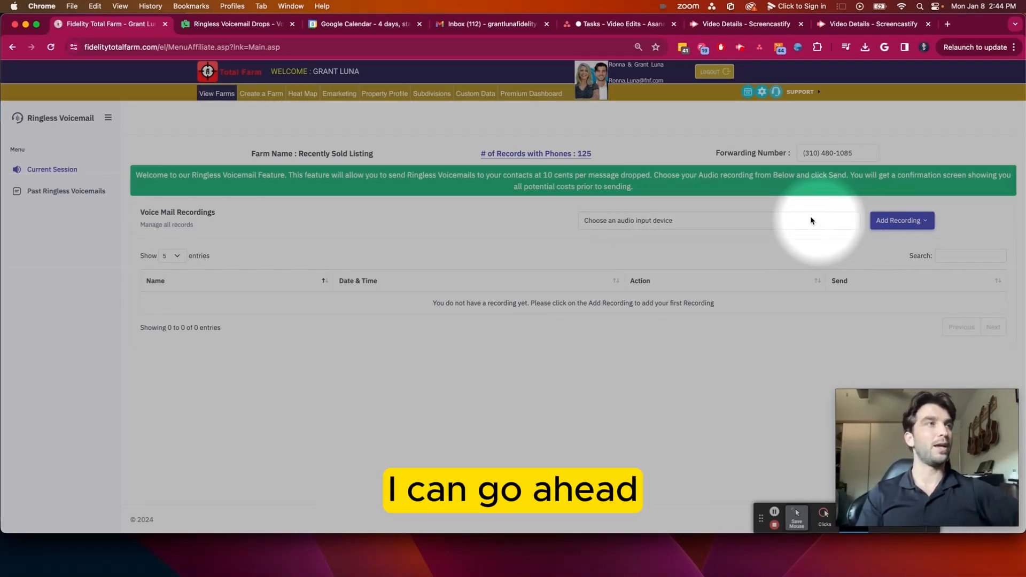
{"action": "left_click", "coordinate": [898, 222]}
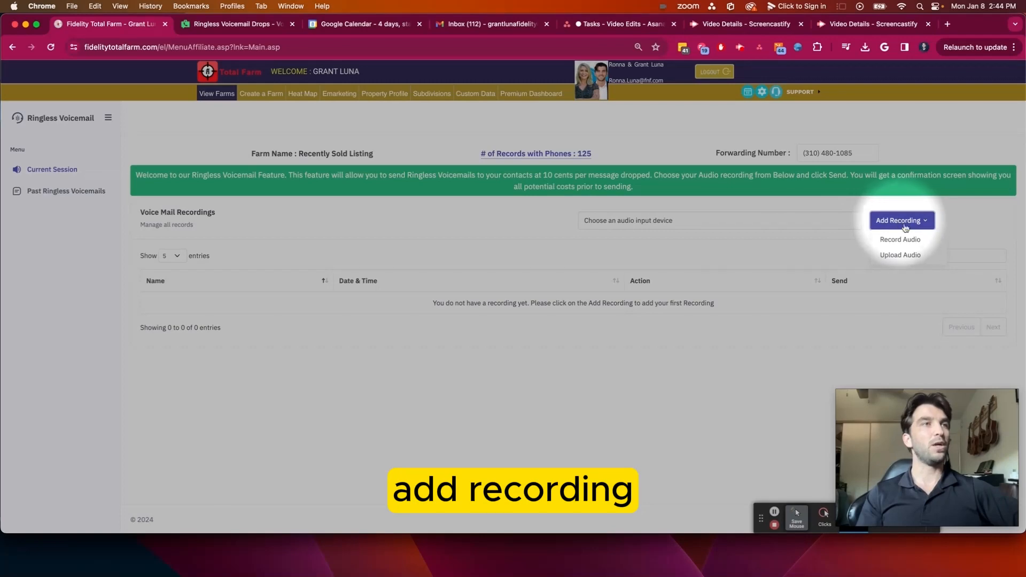
{"action": "left_click", "coordinate": [900, 239]}
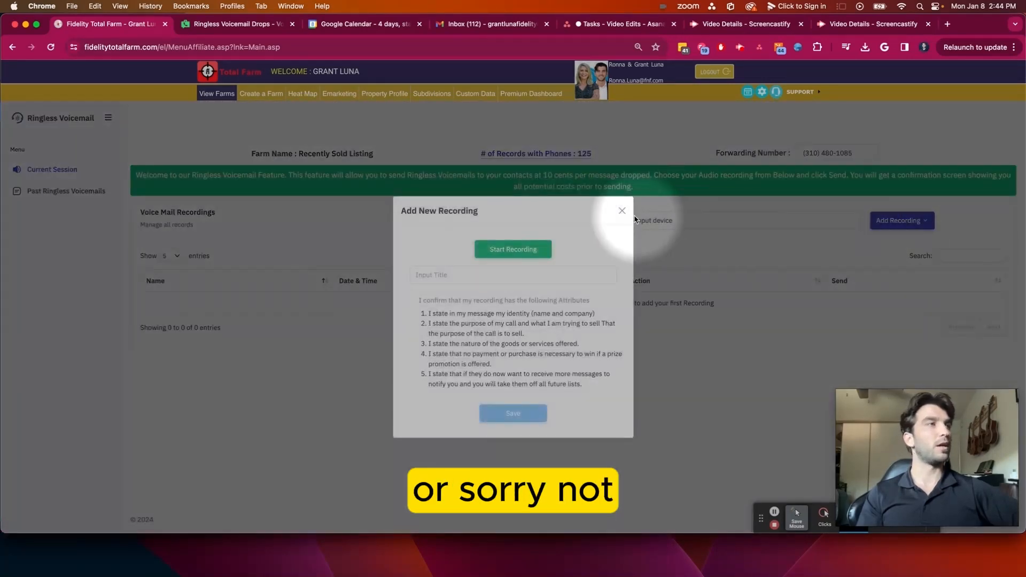
{"action": "left_click", "coordinate": [635, 219]}
Start an audio upload for a new recording and choose Recent Sale Voicemail.m4a from the January 8th folder in Tech Tuesday
{"action": "left_click", "coordinate": [901, 221]}
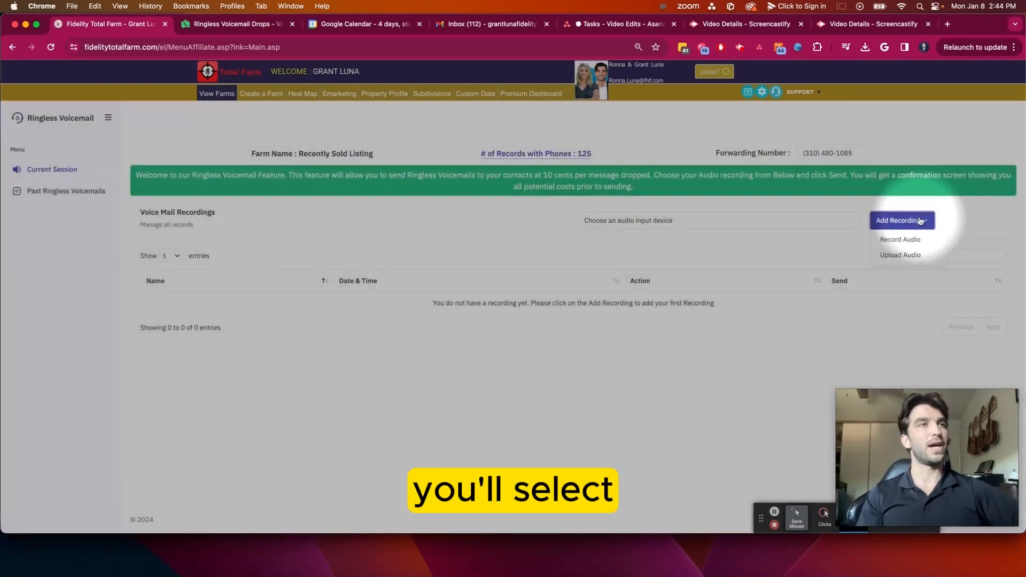
{"action": "left_click", "coordinate": [890, 257]}
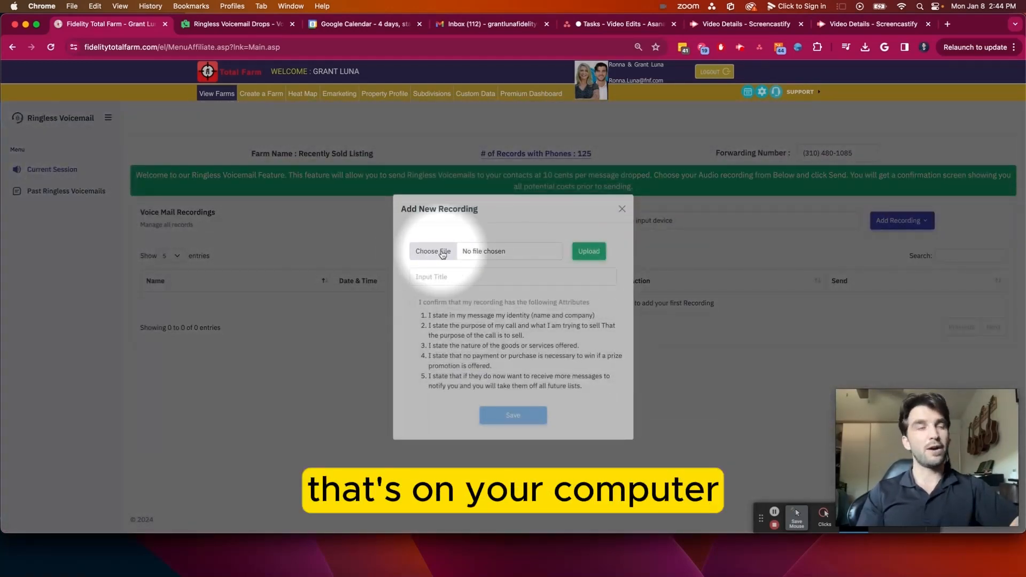
{"action": "left_click", "coordinate": [442, 253]}
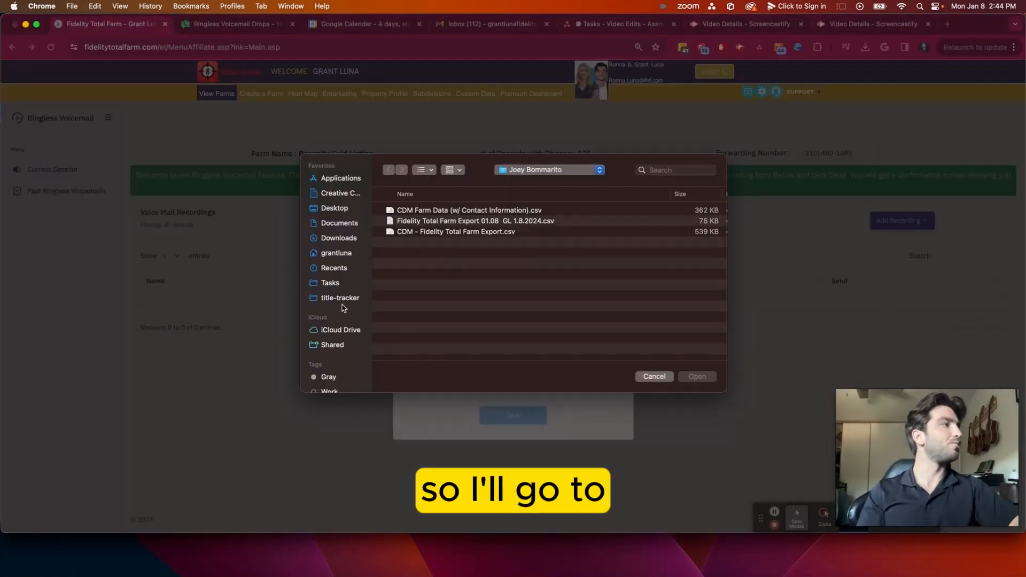
{"action": "left_click", "coordinate": [340, 330]}
{"action": "double_click", "coordinate": [417, 211]}
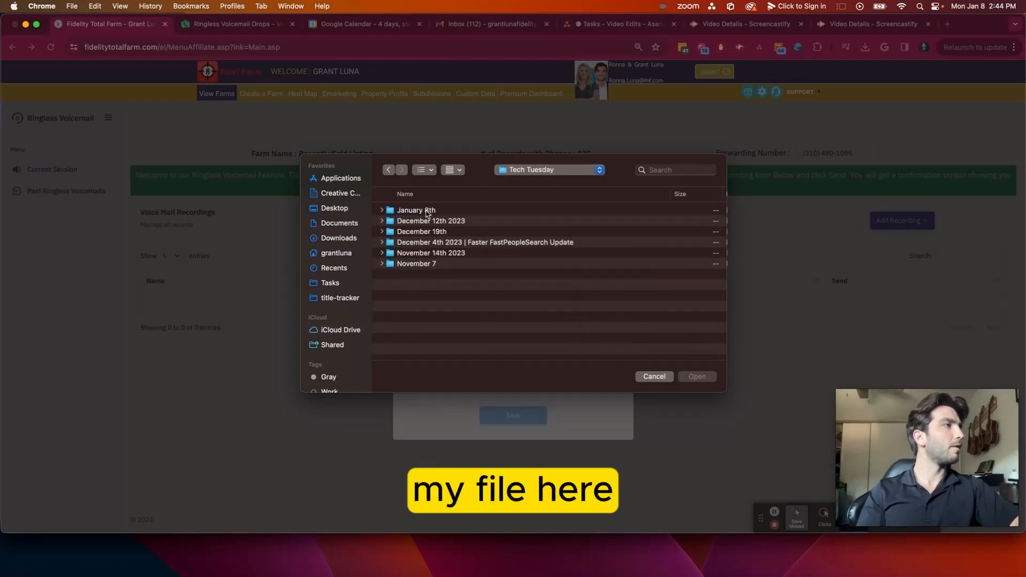
{"action": "double_click", "coordinate": [428, 211]}
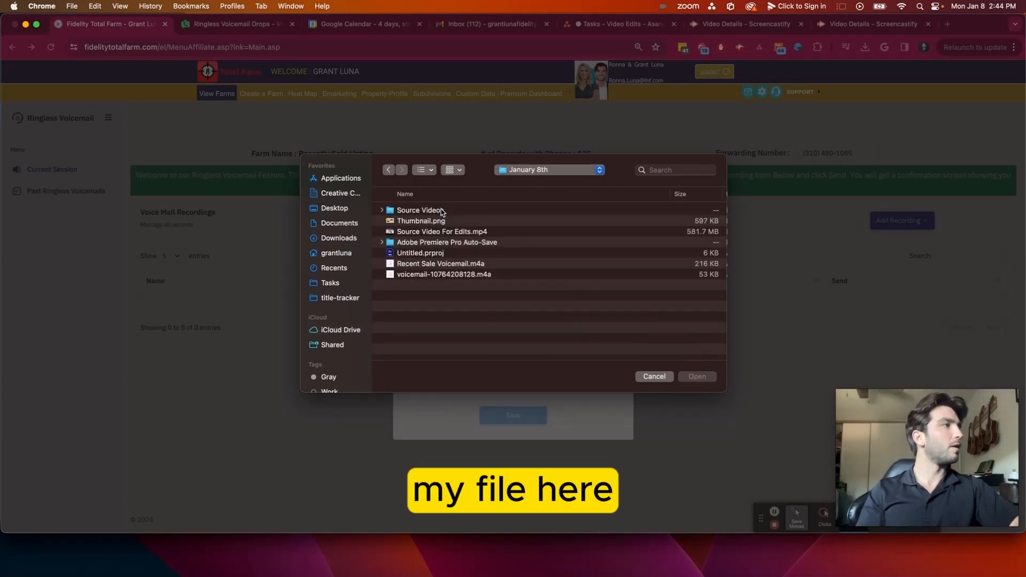
{"action": "left_click", "coordinate": [432, 265]}
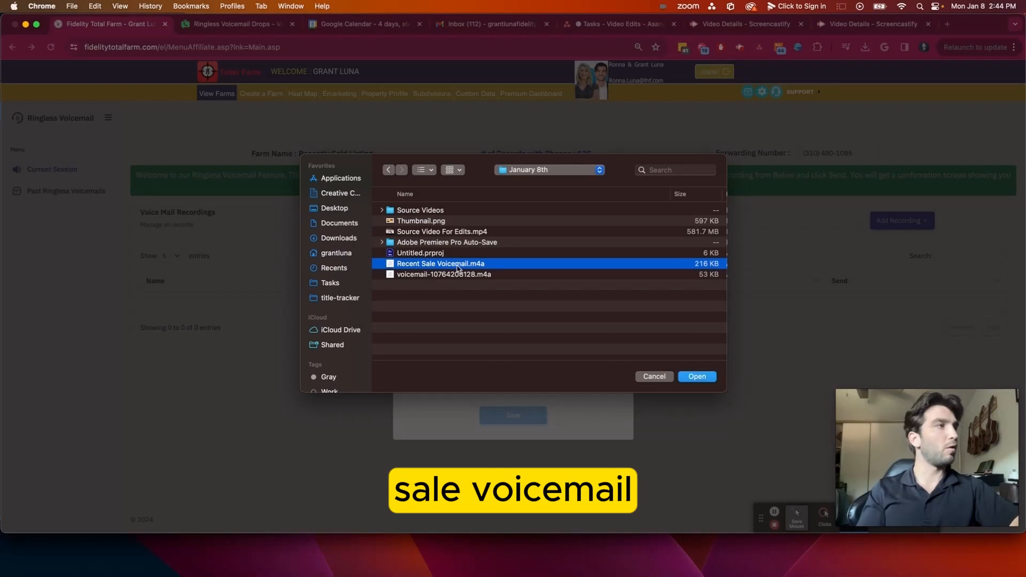
{"action": "double_click", "coordinate": [457, 267]}
Title the recording Recent Sale Voicemail, upload the audio, confirm the required message attributes, and save it
{"action": "left_click", "coordinate": [455, 273]}
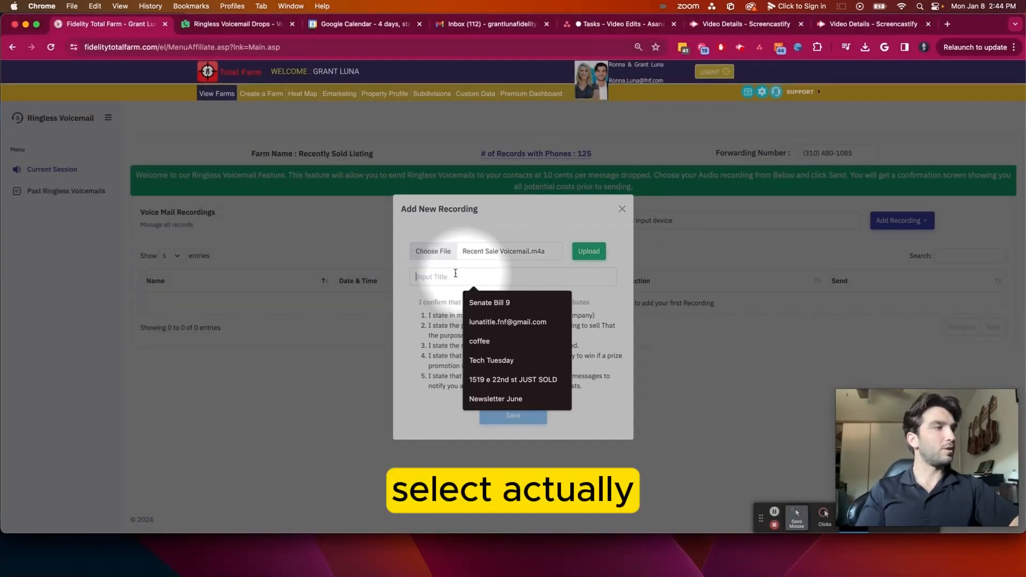
{"action": "type", "text": "Recent S"}
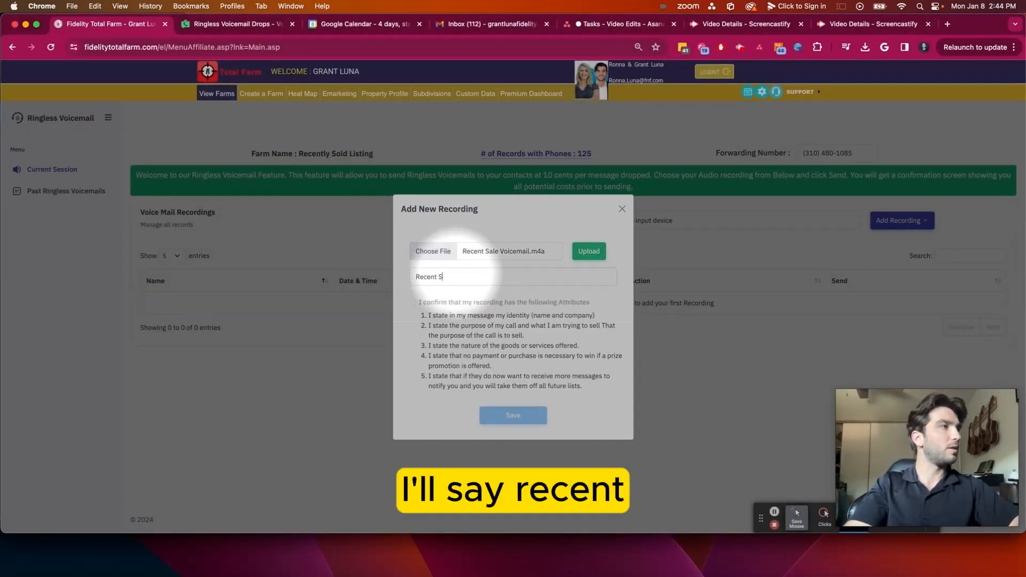
{"action": "type", "text": "ale Voicemail"}
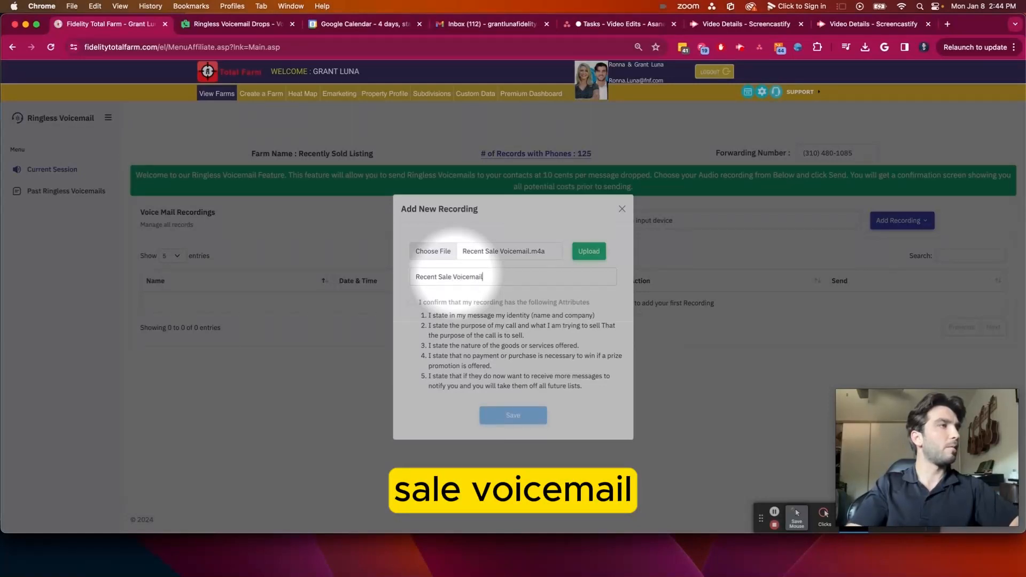
{"action": "left_click", "coordinate": [590, 252]}
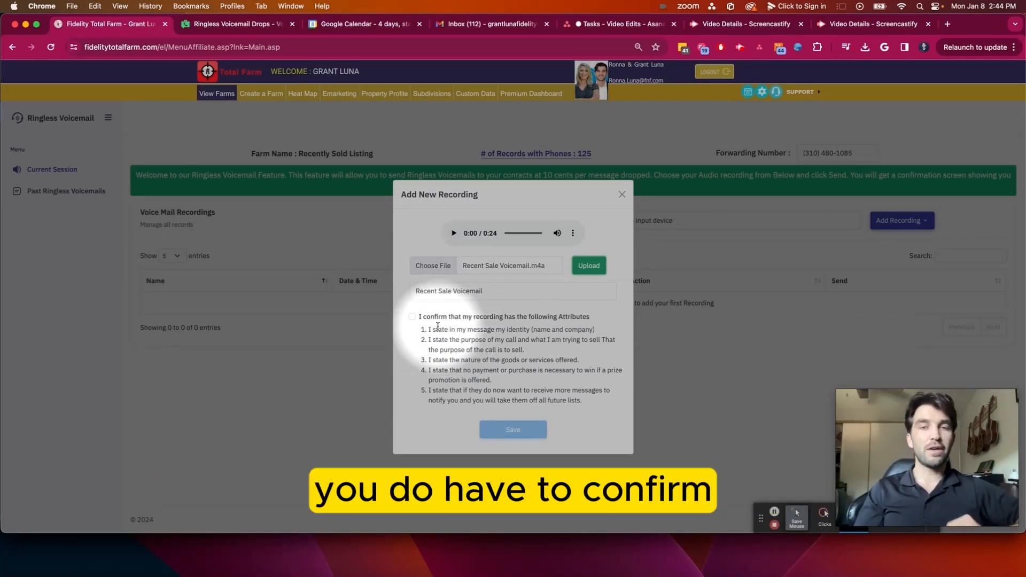
{"action": "left_click", "coordinate": [412, 316]}
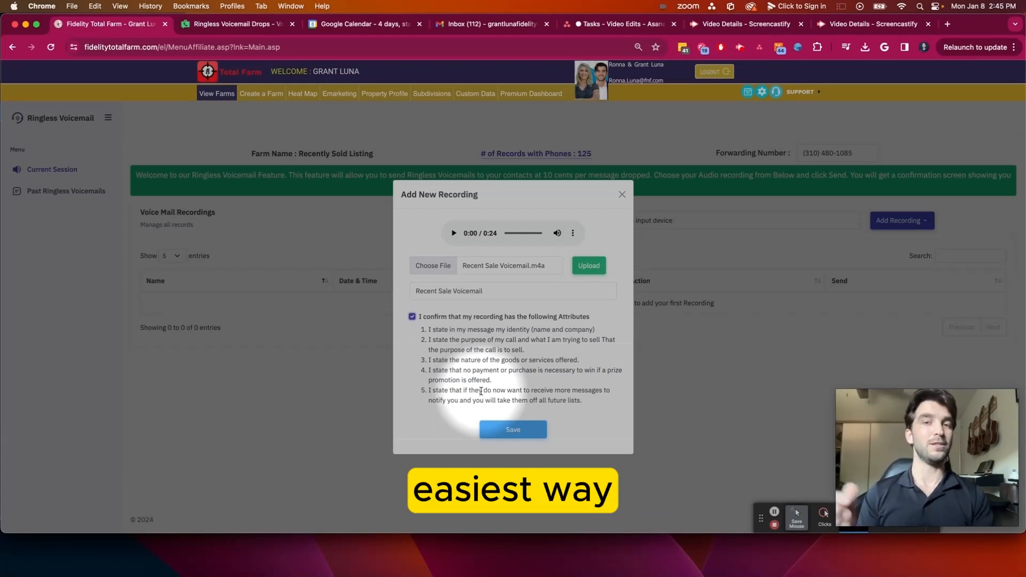
{"action": "left_click", "coordinate": [523, 437]}
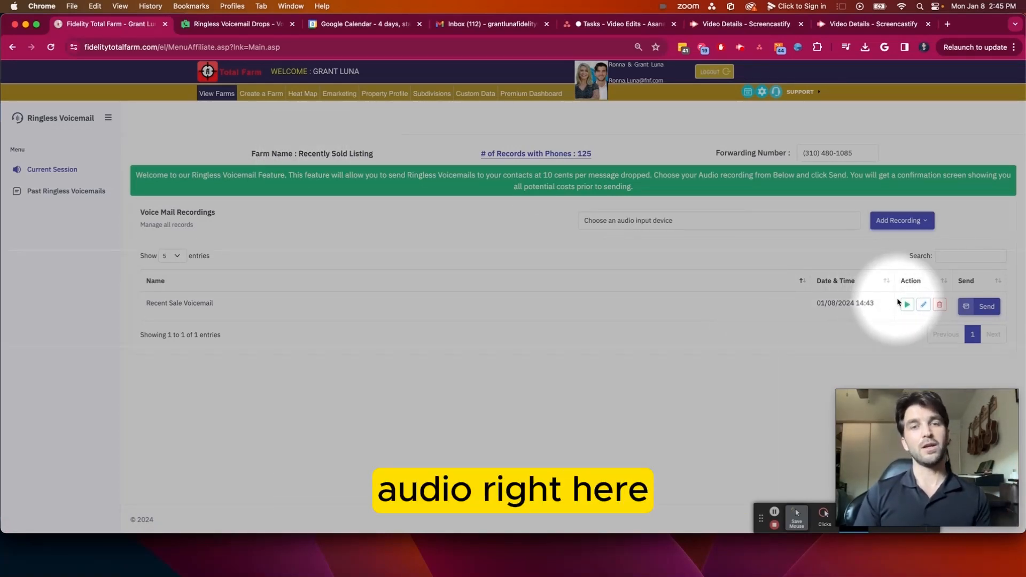
Delete the Recent Sale Voicemail recording from the voice mail recordings
{"action": "left_click", "coordinate": [941, 306]}
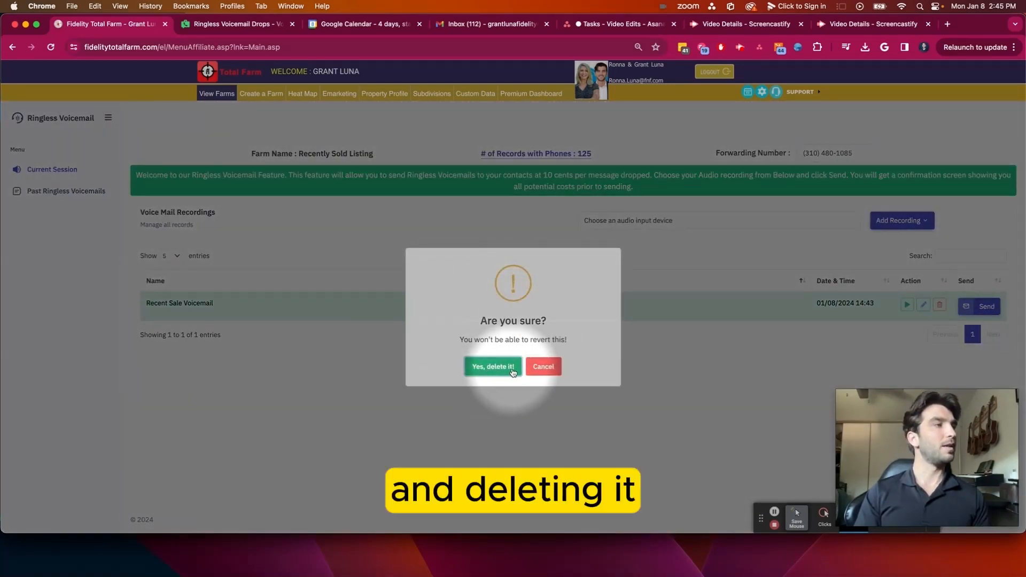
{"action": "left_click", "coordinate": [491, 367]}
{"action": "left_click", "coordinate": [513, 367]}
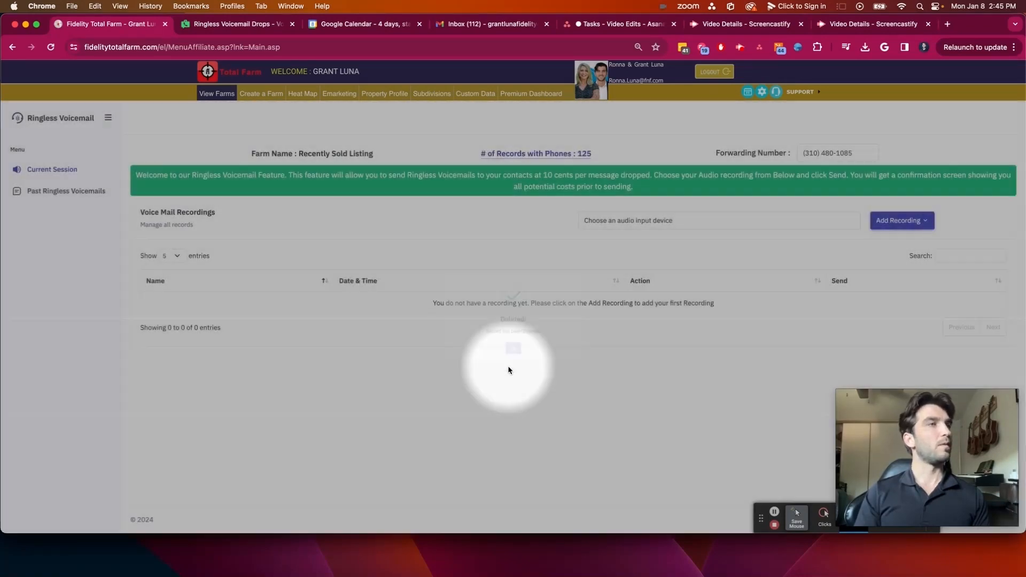
Set the audio input device to MacBook Air Microphone (Built-in) and view the form for recording new audio, closing it without recording
{"action": "left_click", "coordinate": [902, 221]}
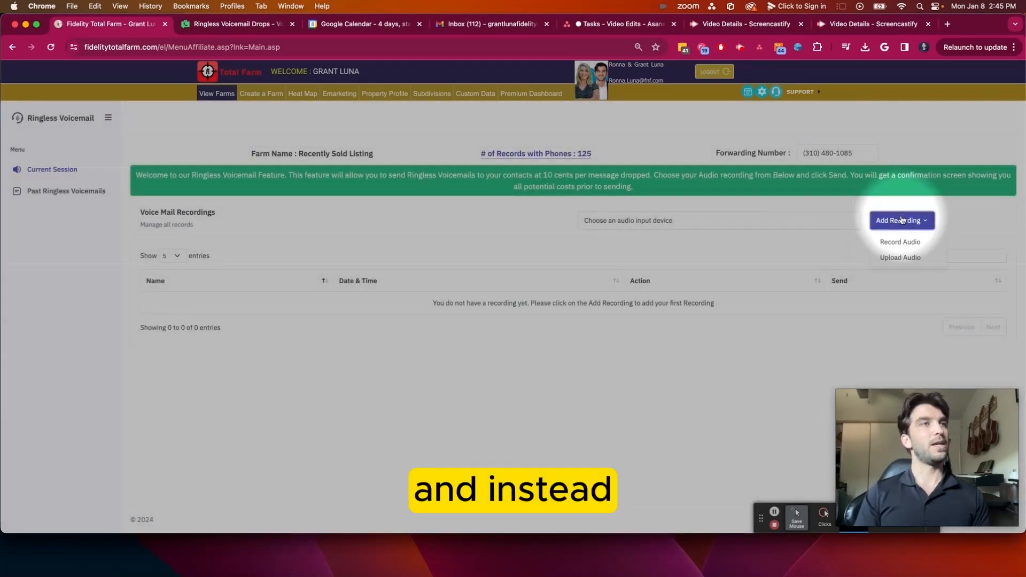
{"action": "left_click", "coordinate": [682, 221]}
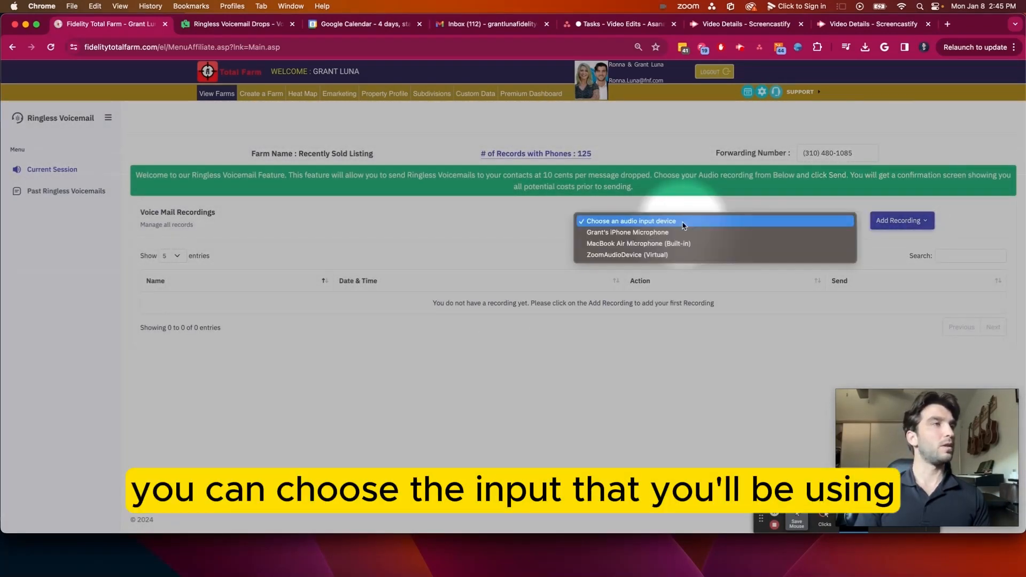
{"action": "left_click", "coordinate": [622, 244]}
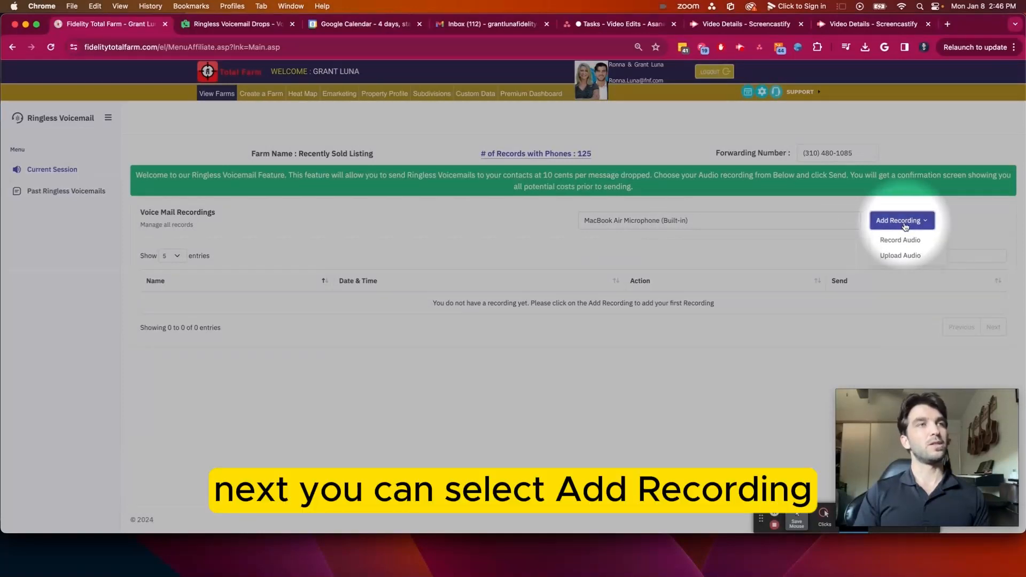
{"action": "left_click", "coordinate": [901, 241]}
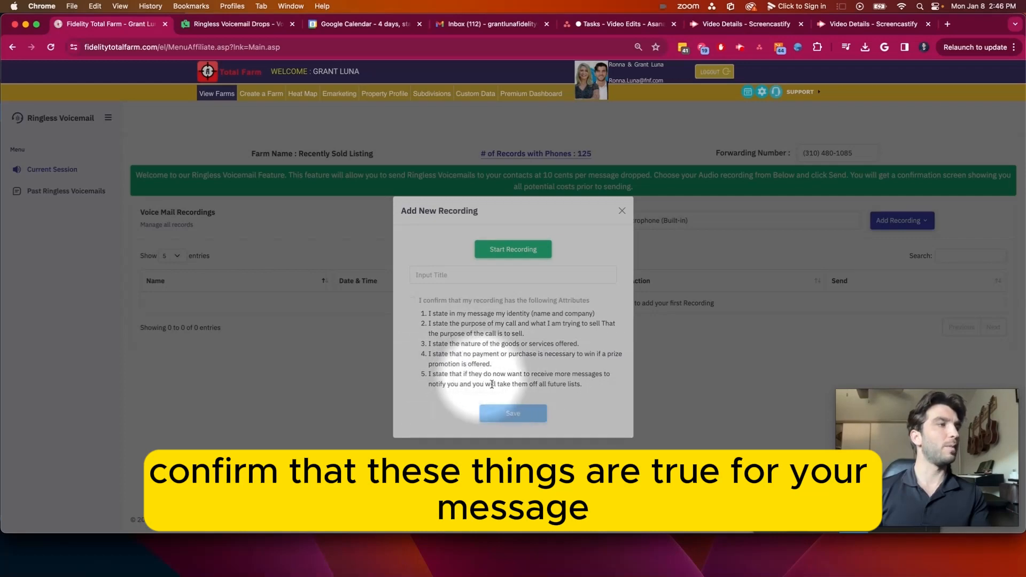
{"action": "left_click", "coordinate": [622, 210]}
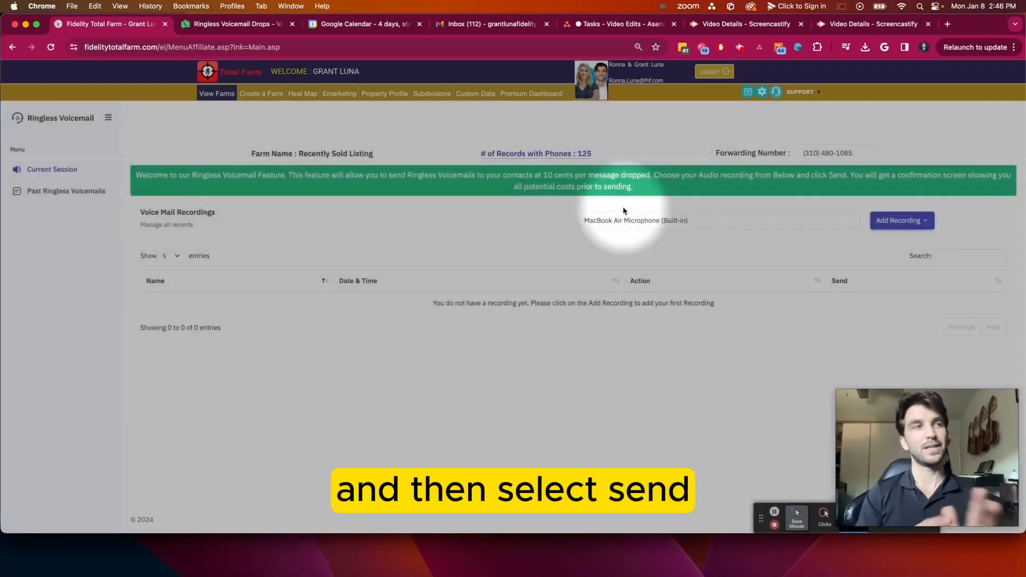
{"action": "mouse_move", "coordinate": [953, 416]}
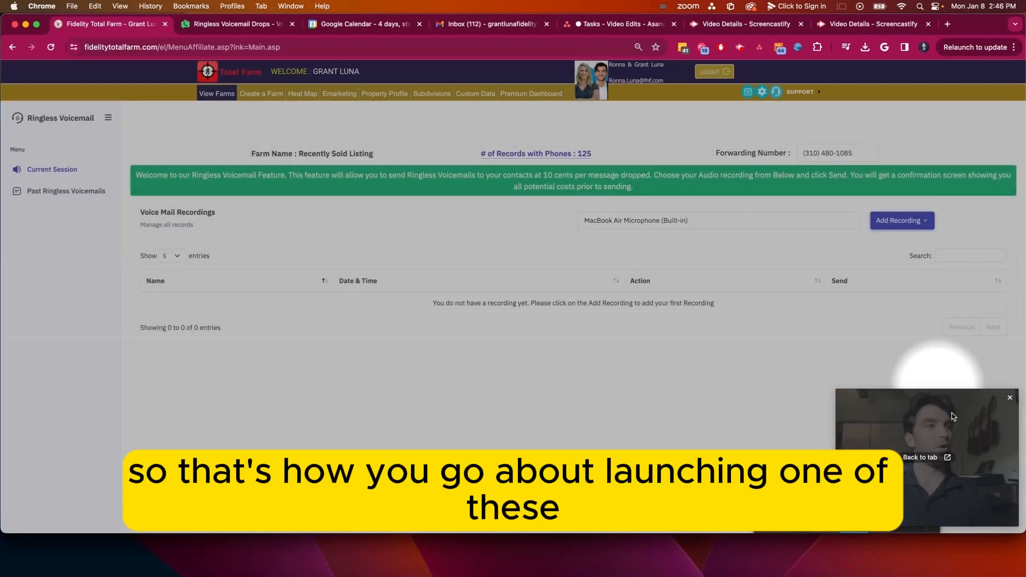
{"action": "left_click_drag", "start_coordinate": [837, 393], "coordinate": [664, 252]}
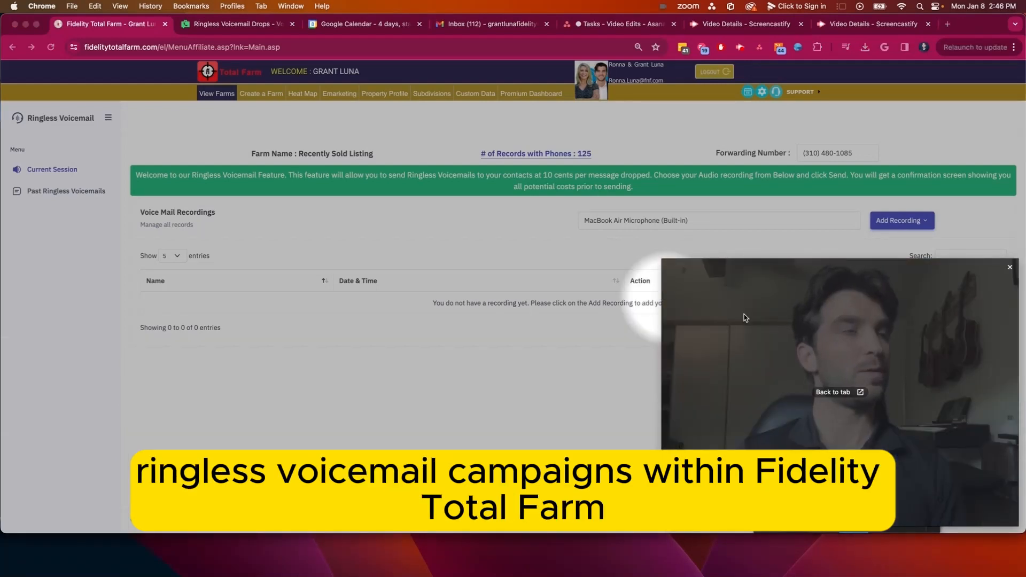
{"action": "left_click_drag", "start_coordinate": [743, 316], "coordinate": [415, 225]}
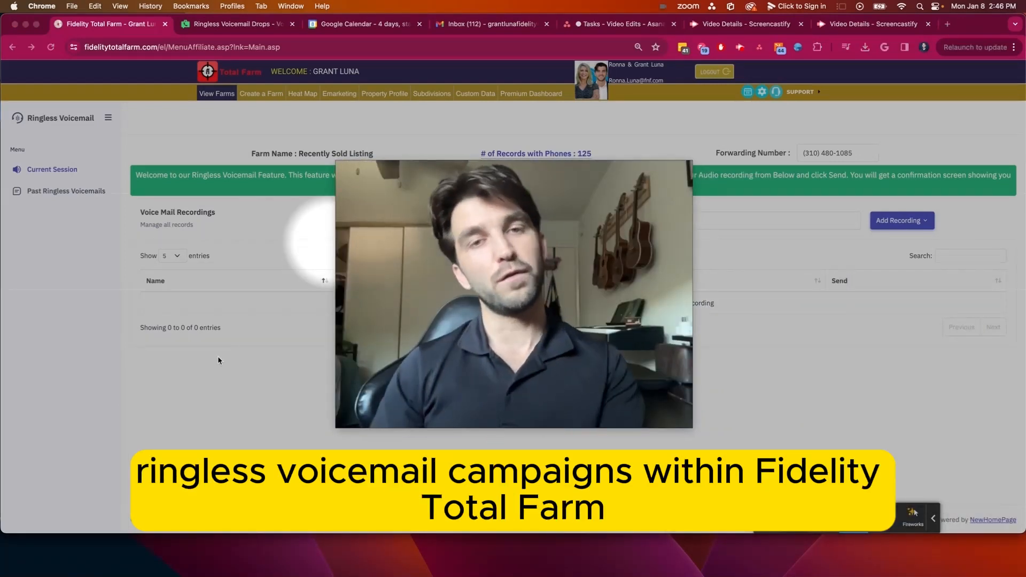